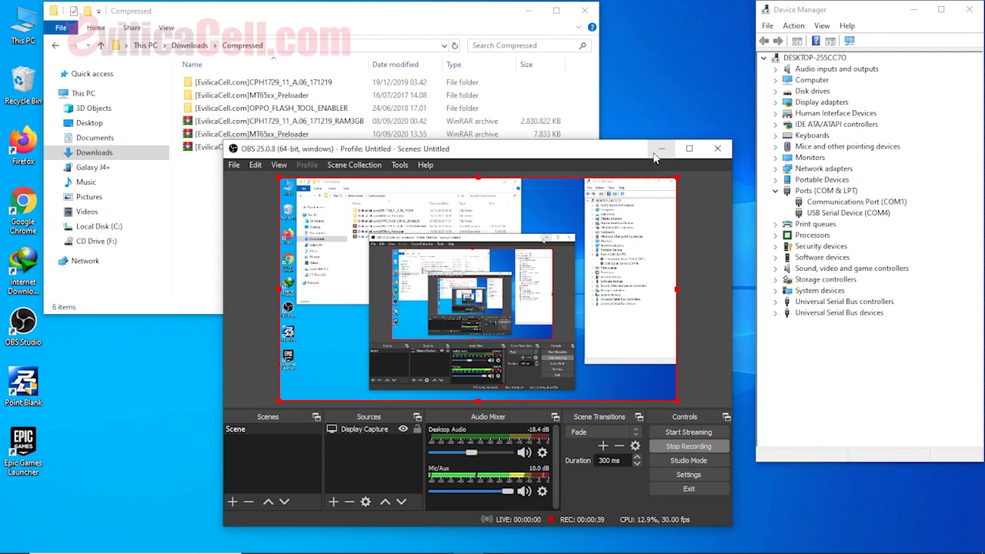
Minimize the recording window and review the three downloaded archives: CPH1729_11_A.06_171219_RAM3GB, MT65xx_Preloader and OPPO_FLASH_TOOL_ENABLER
left_click(655, 153)
left_click(359, 123)
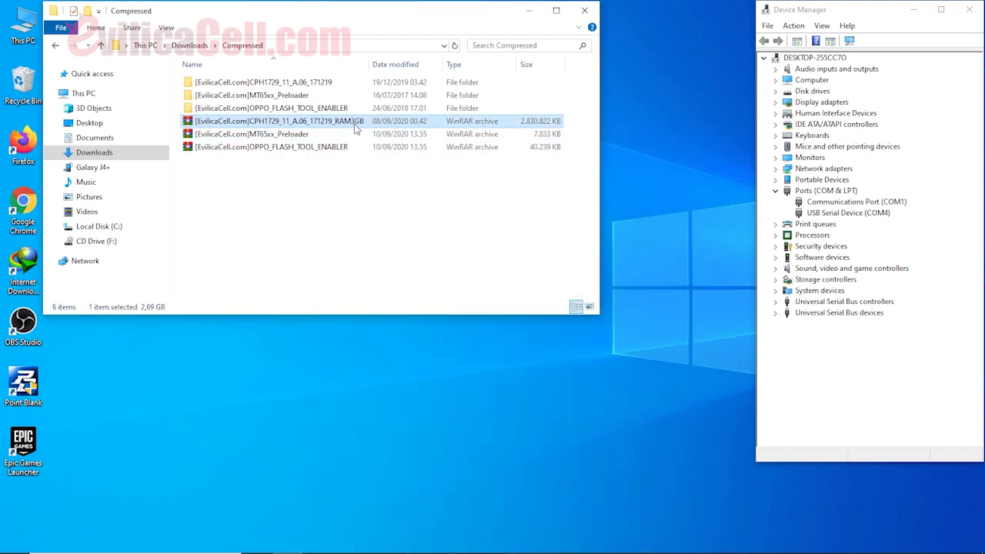
left_click(306, 149)
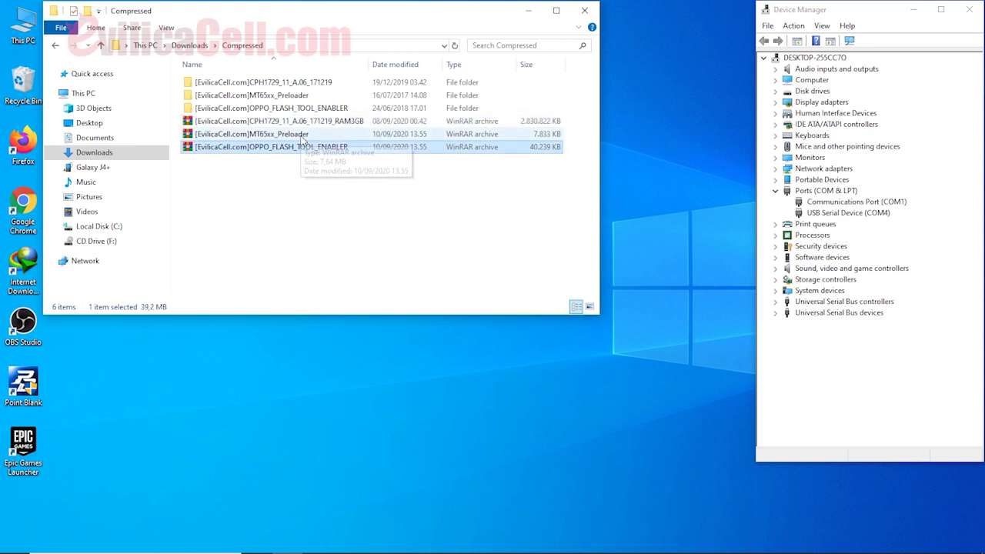
left_click_drag(302, 174, 300, 127)
left_click(300, 127)
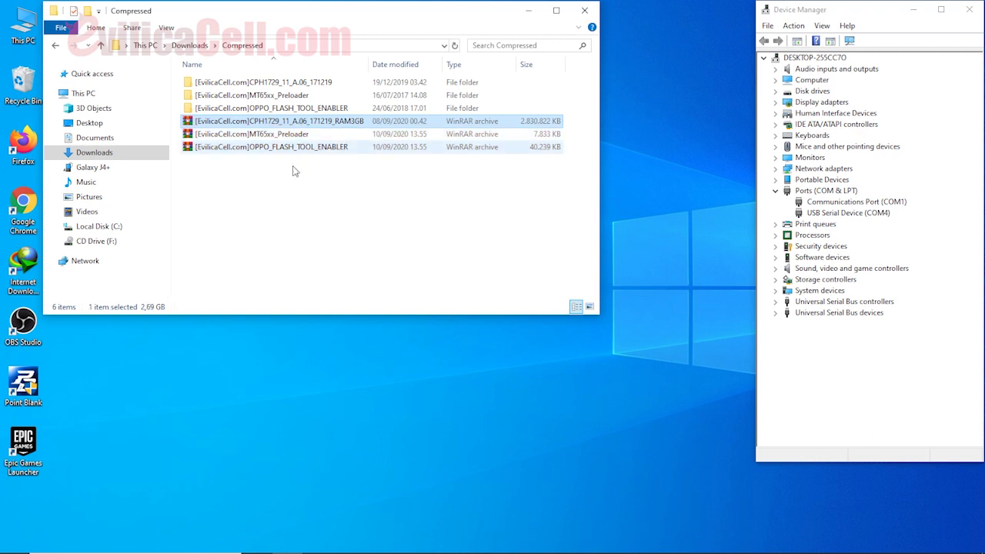
left_click(293, 185)
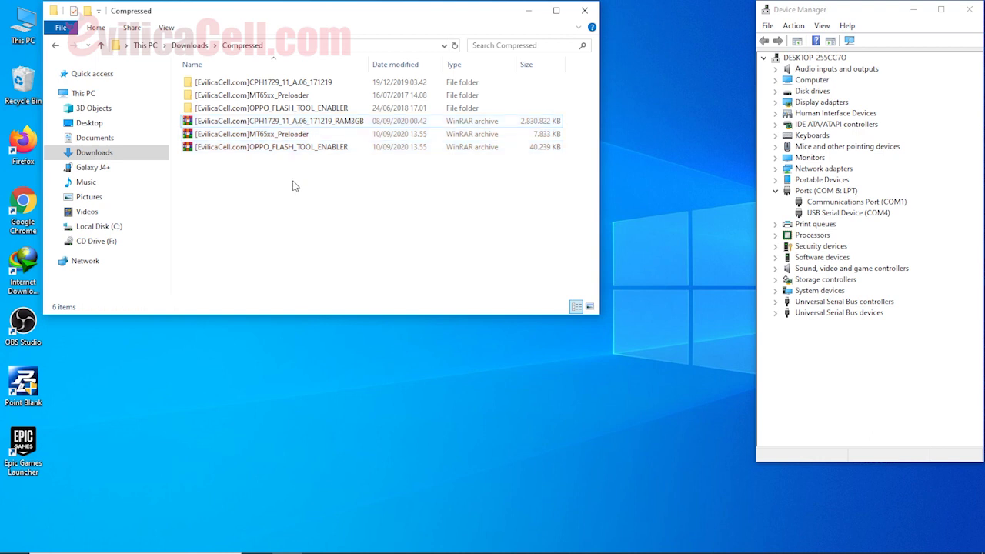
left_click_drag(292, 185, 297, 127)
left_click(296, 123)
left_click(296, 177)
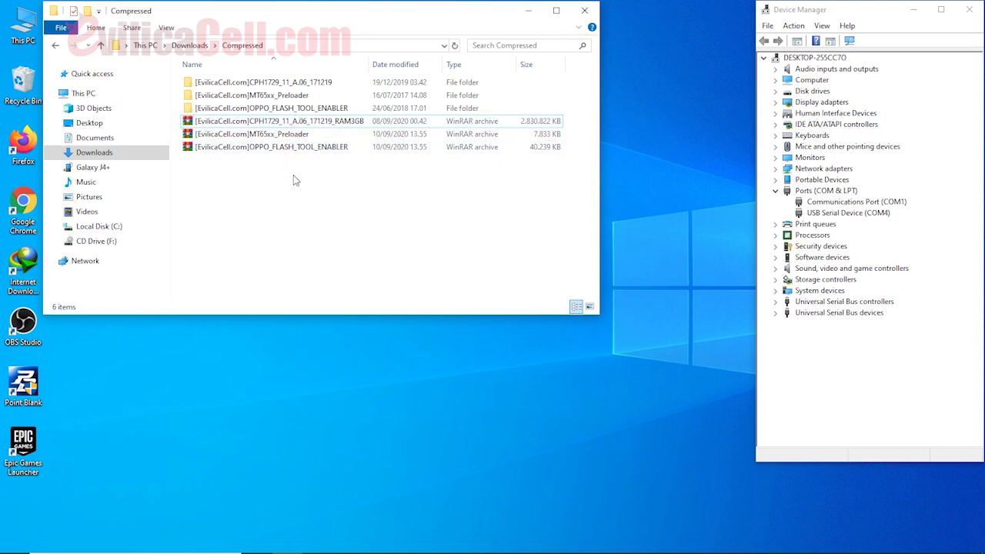
right_click(296, 125)
left_click(250, 186)
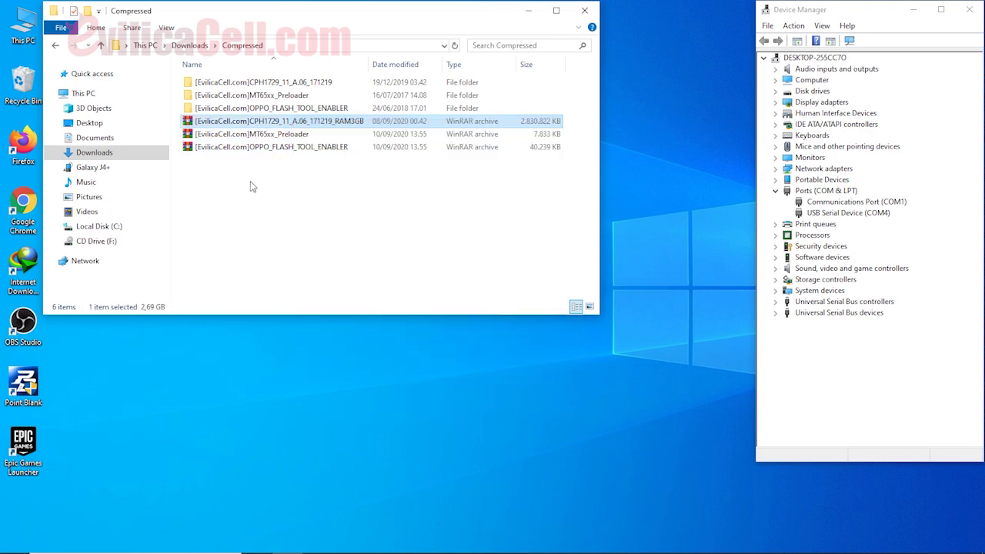
left_click(263, 135)
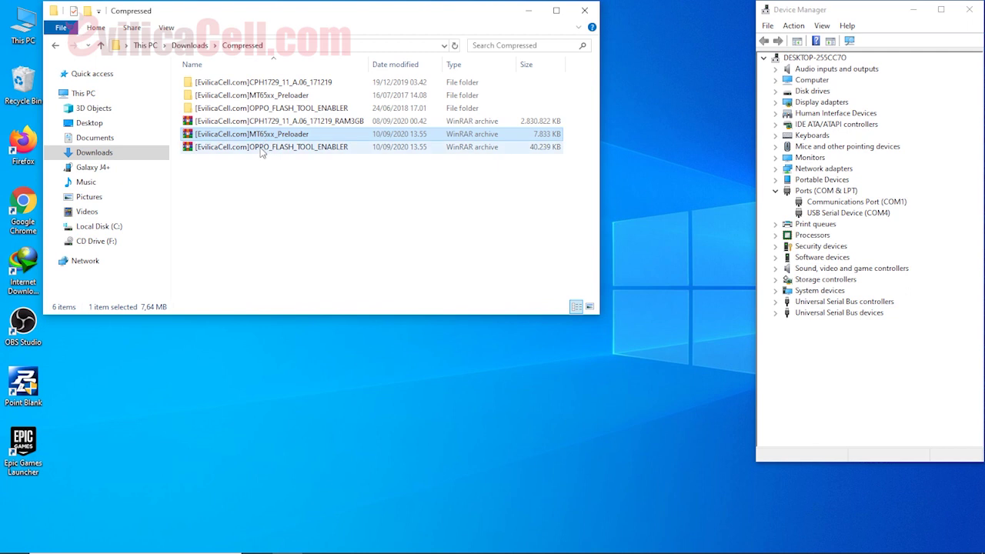
left_click(259, 150)
left_click(259, 176)
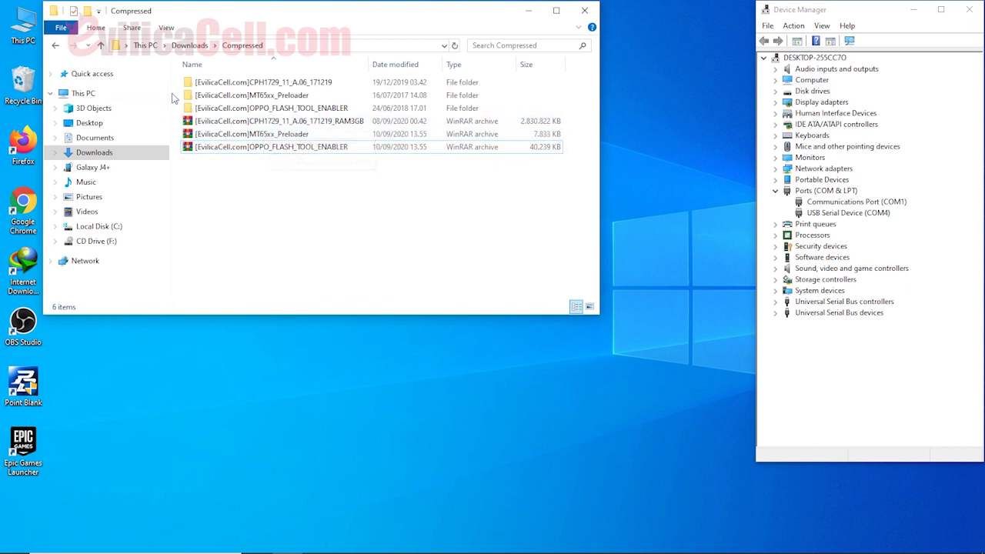
Review the three extracted folders and examine the files inside the CPH1729_11_A.06_171219 firmware folder
left_click_drag(180, 77, 203, 114)
left_click(250, 200)
double_click(268, 82)
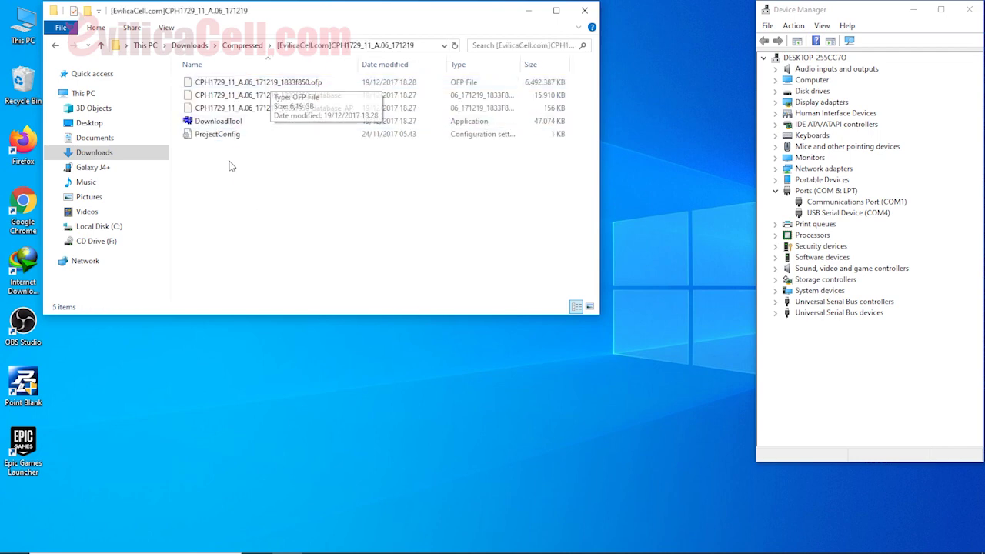
left_click_drag(229, 160, 251, 98)
left_click(269, 183)
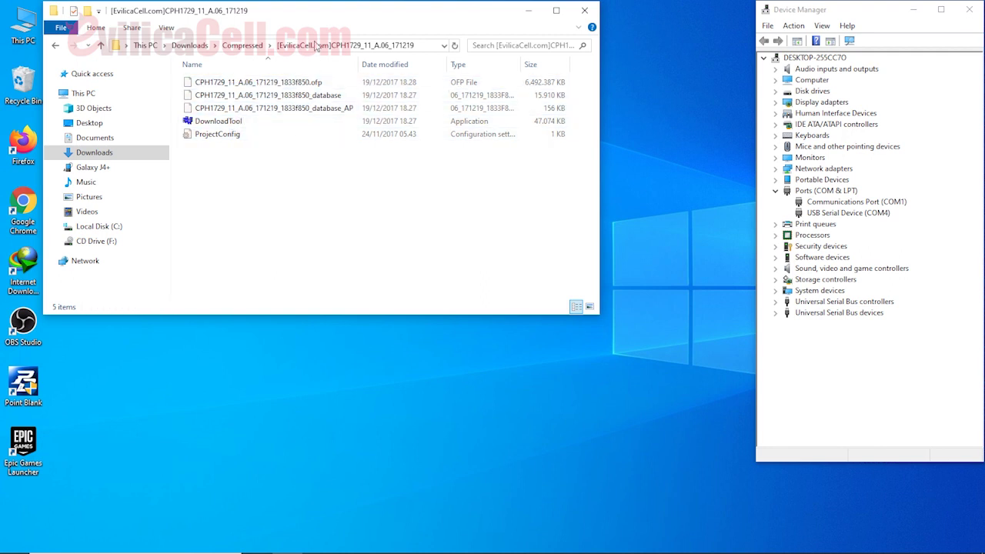
Examine the contents of the MT65xx_Preloader folder in Compressed, including the InstallDriver application
left_click(243, 45)
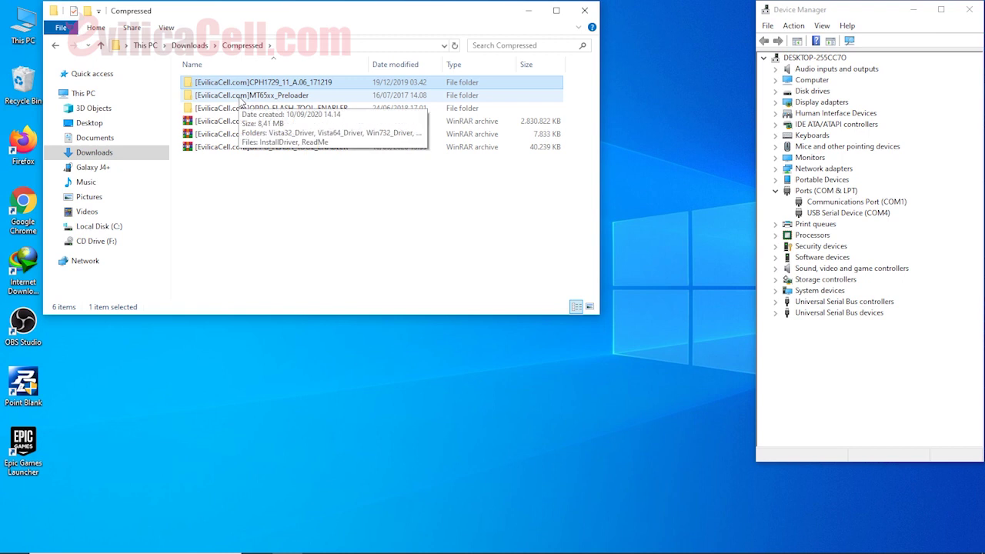
double_click(241, 97)
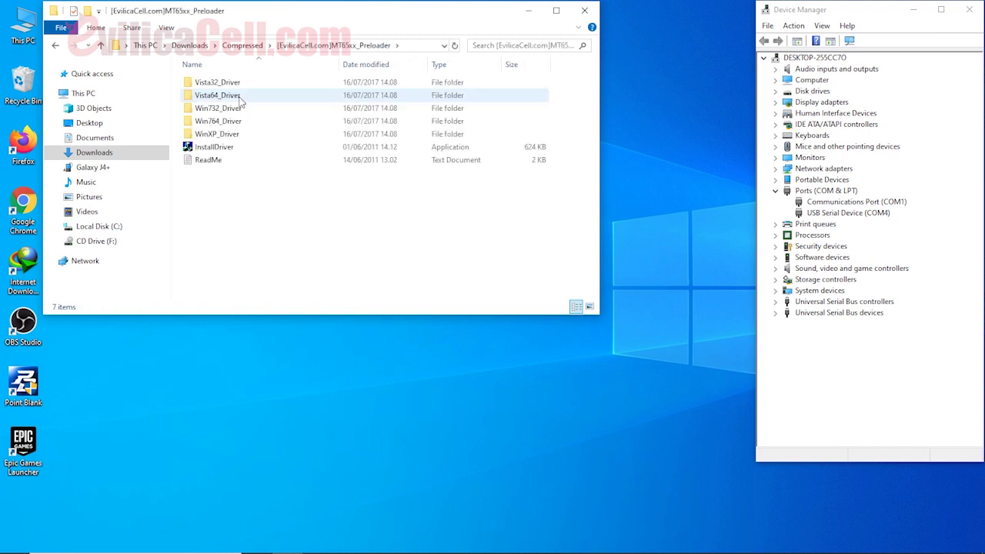
right_click(227, 148)
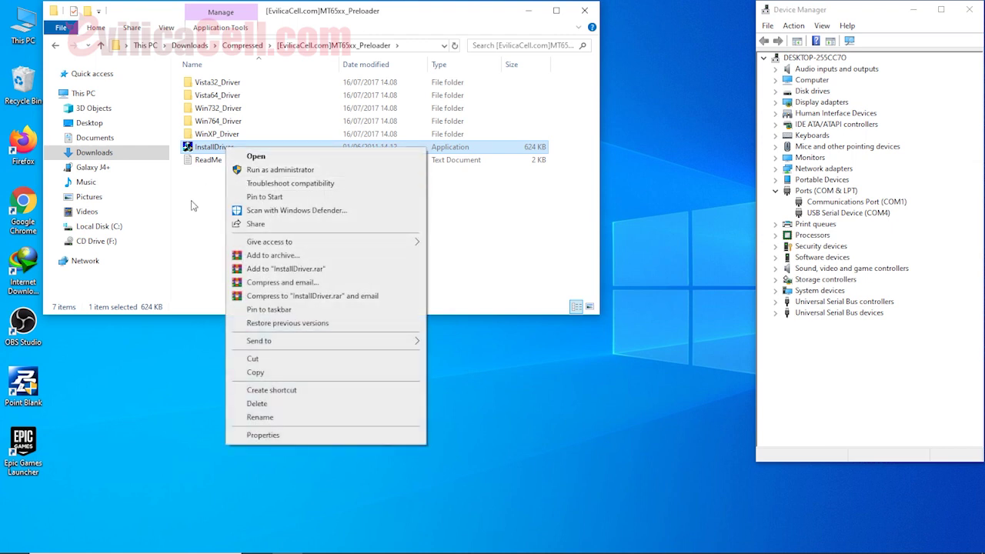
left_click(193, 205)
Try to run DownloadTool from the CPH1729_11_A.06_171219 folder as administrator
left_click(245, 45)
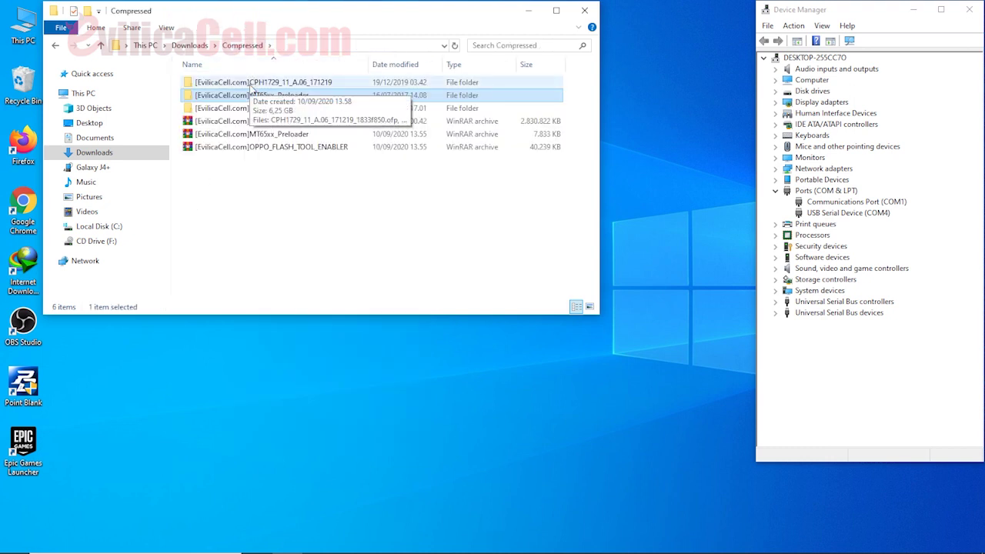
double_click(250, 83)
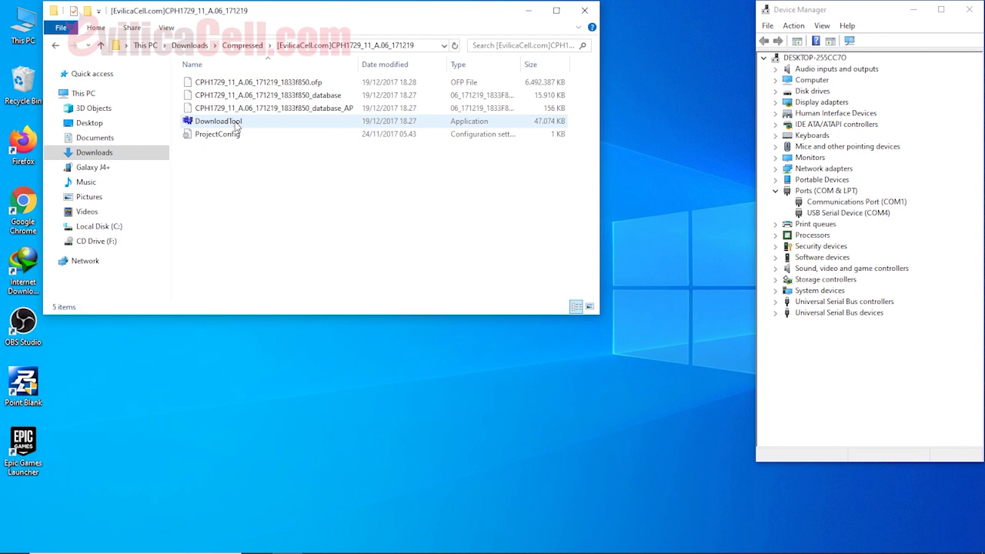
left_click(237, 126)
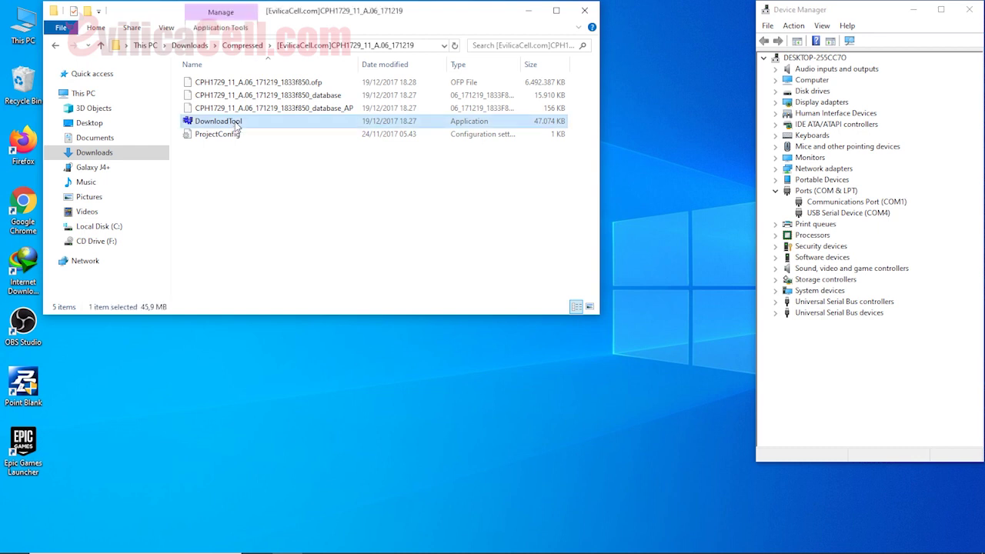
right_click(237, 126)
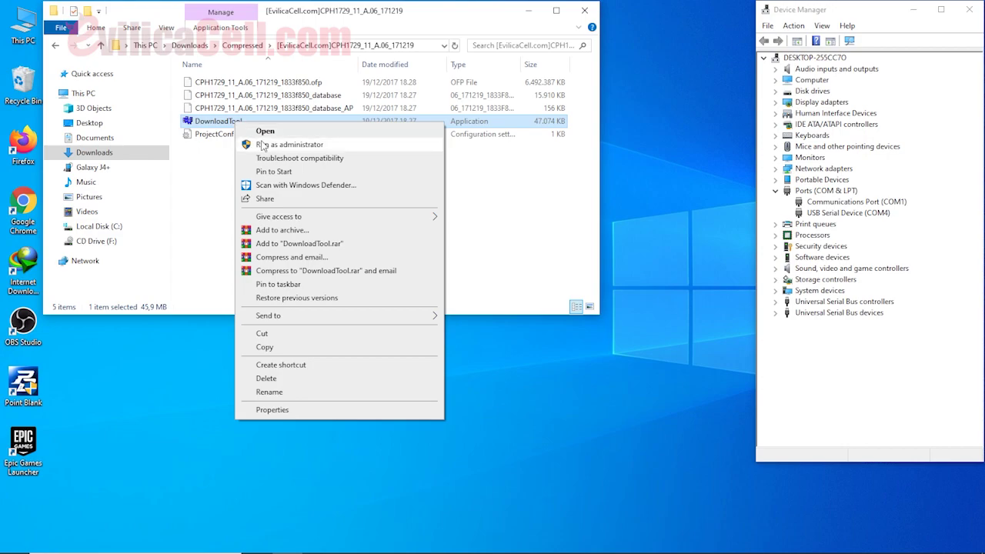
left_click(262, 144)
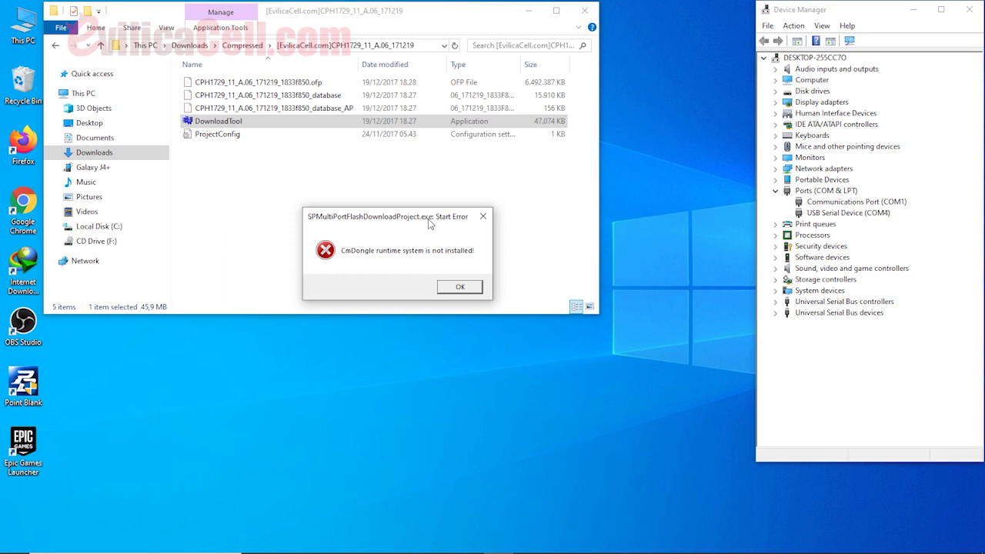
left_click(483, 216)
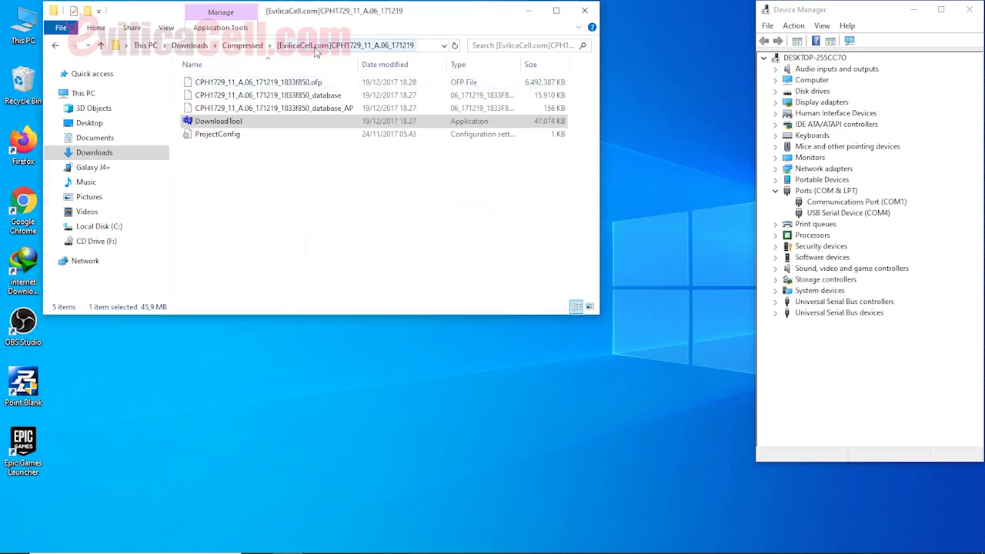
Return to the Compressed folder and open the extracted OPPO_FLASH_TOOL_ENABLER folder
left_click(242, 46)
left_click(256, 134)
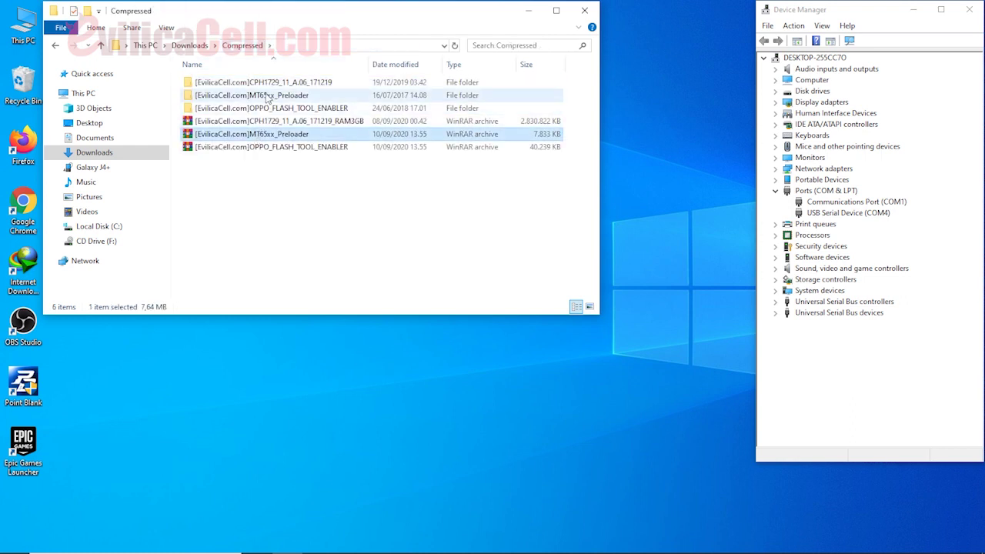
left_click(269, 108)
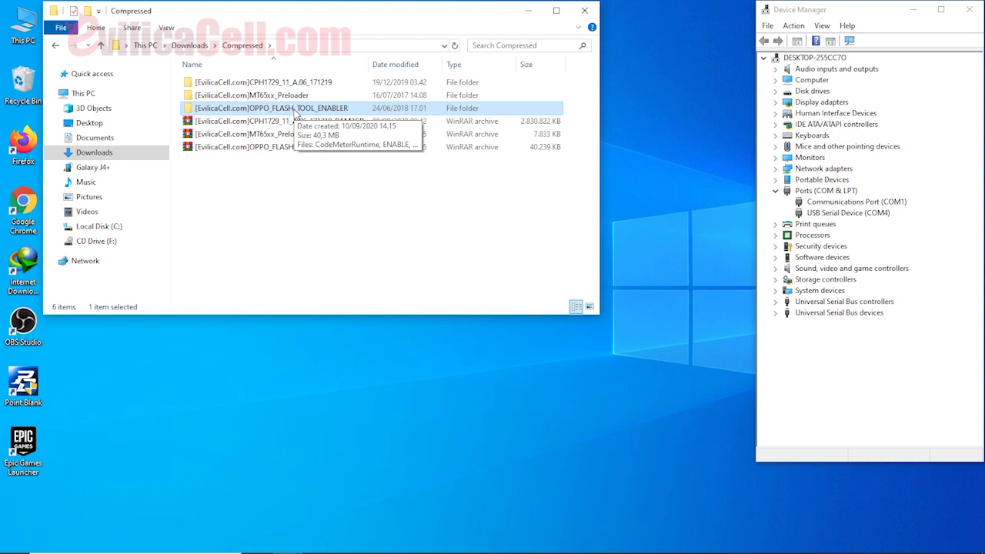
double_click(295, 113)
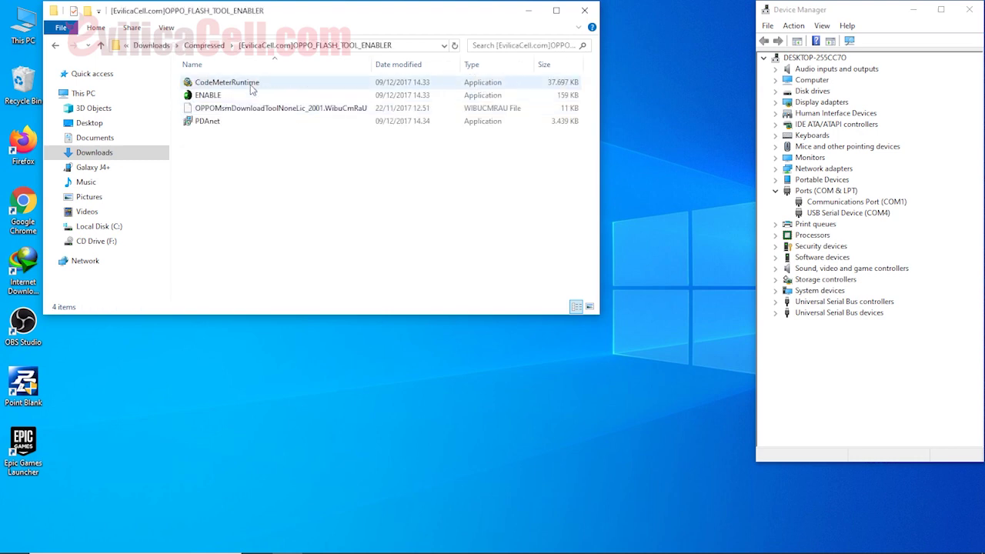
Run the PDAnet installer as administrator, accept its license agreement and proceed through the setup with the default options
left_click(221, 127)
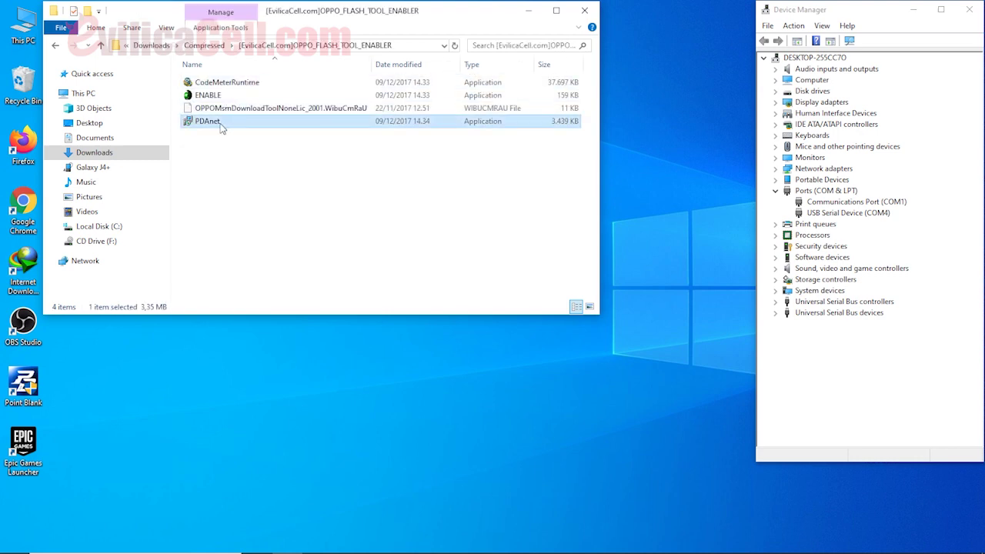
right_click(221, 129)
left_click(260, 147)
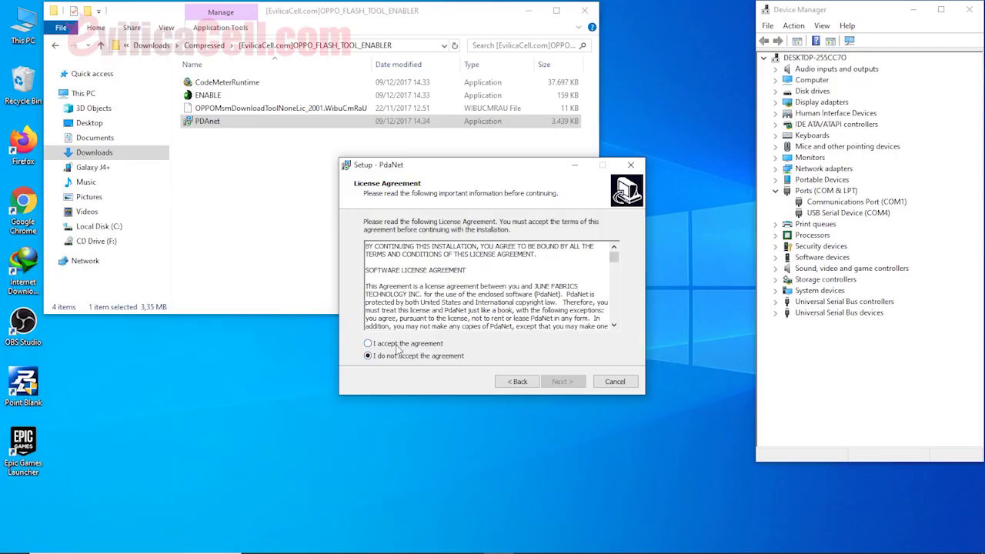
left_click(397, 343)
left_click(564, 382)
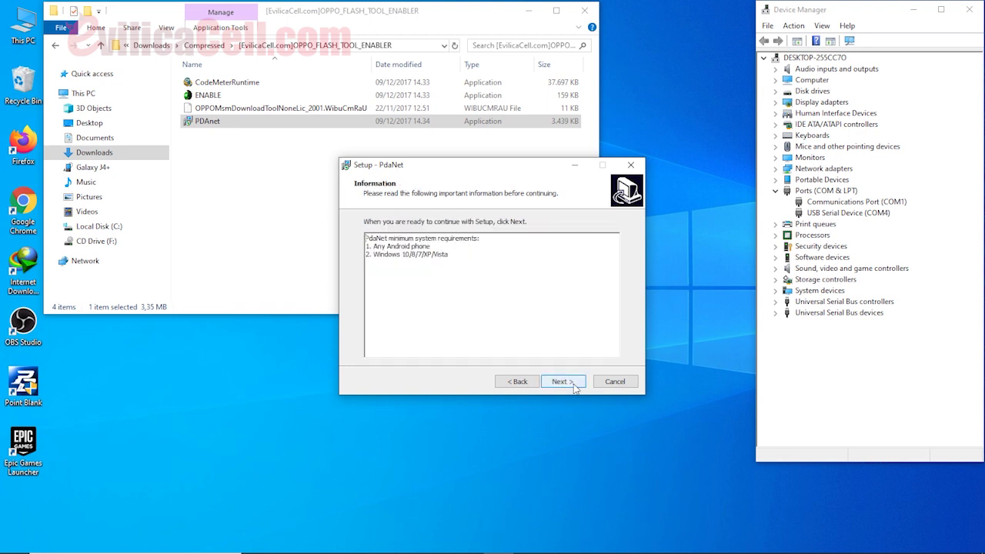
left_click(562, 382)
left_click(566, 382)
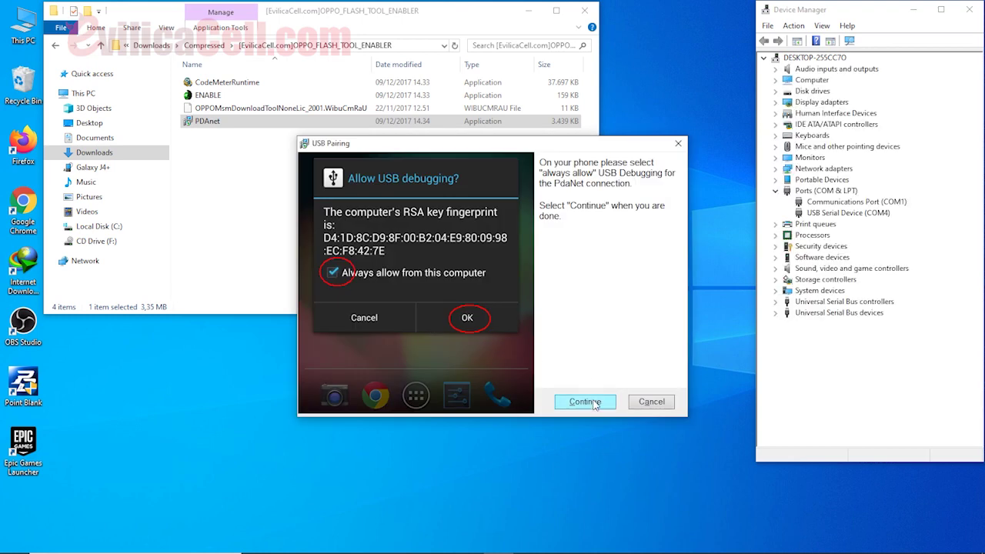
Continue through the USB pairing requests for the PdaNet connection until the setup closes
left_click(585, 401)
left_click(595, 404)
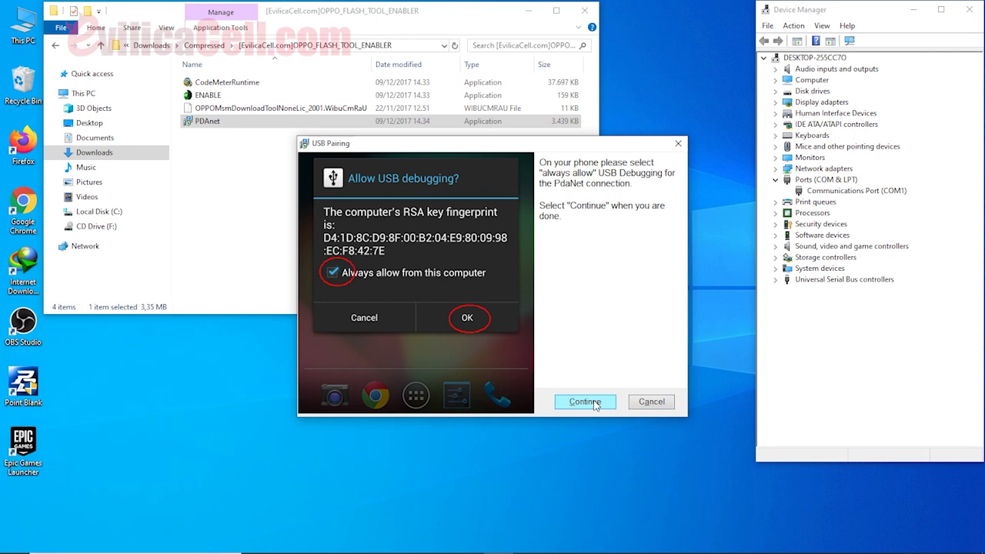
left_click(593, 401)
left_click(534, 324)
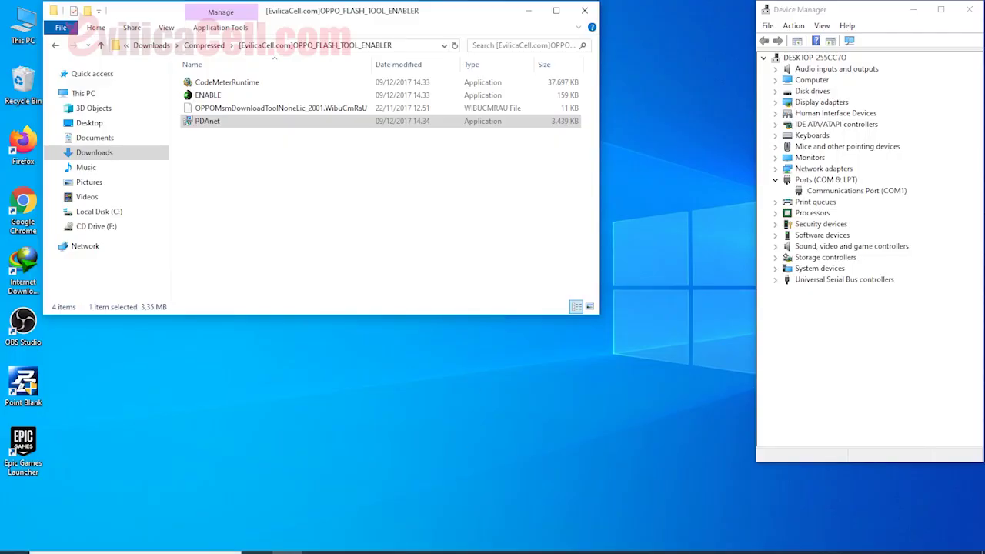
Launch the CodeMeterRuntime installer from the OPPO_FLASH_TOOL_ENABLER folder and accept the terms of its license agreement
mouse_move(287, 551)
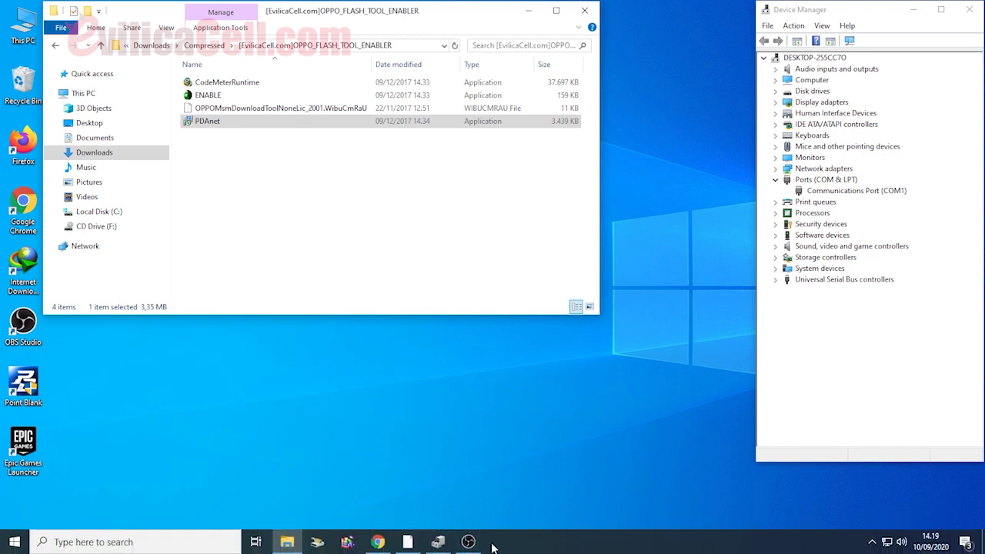
left_click(227, 168)
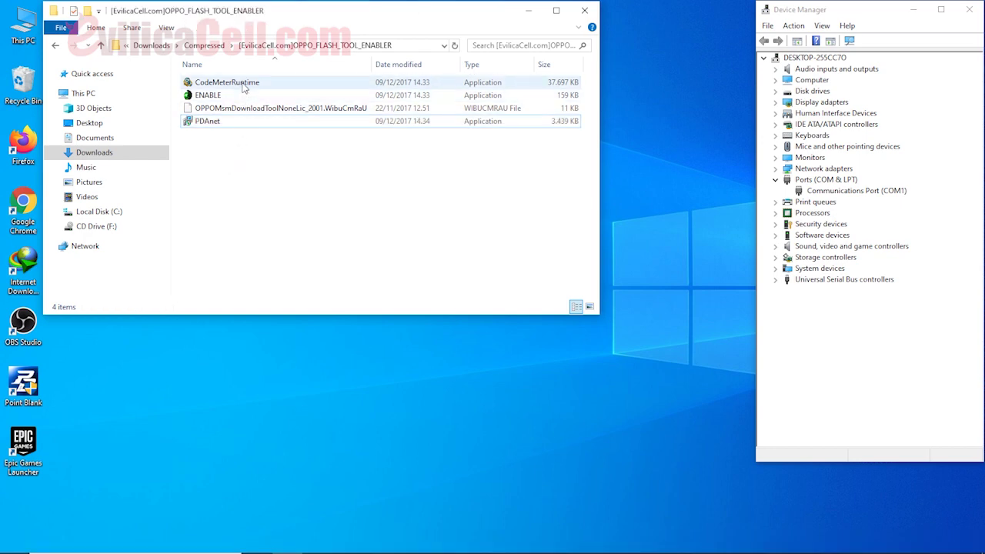
left_click(244, 88)
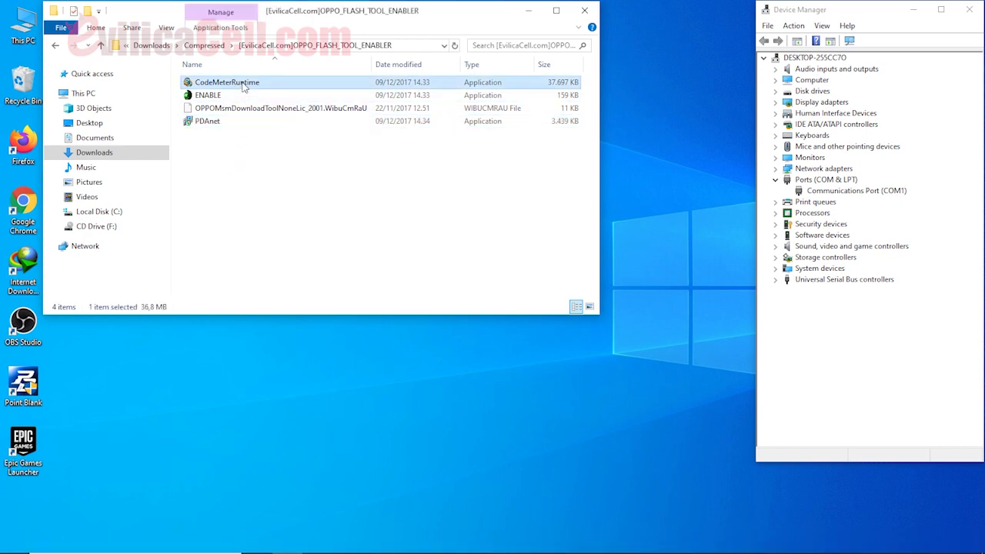
right_click(244, 87)
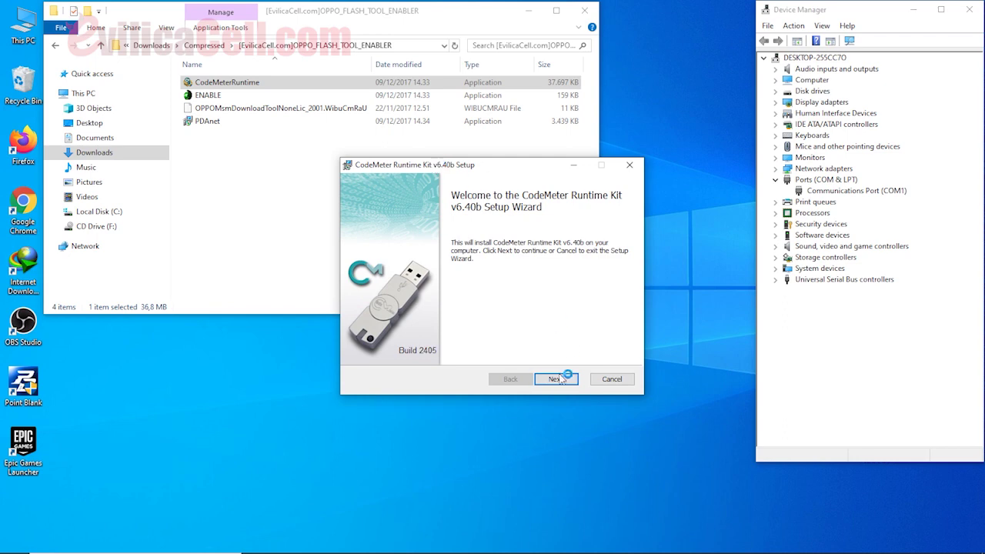
left_click(555, 379)
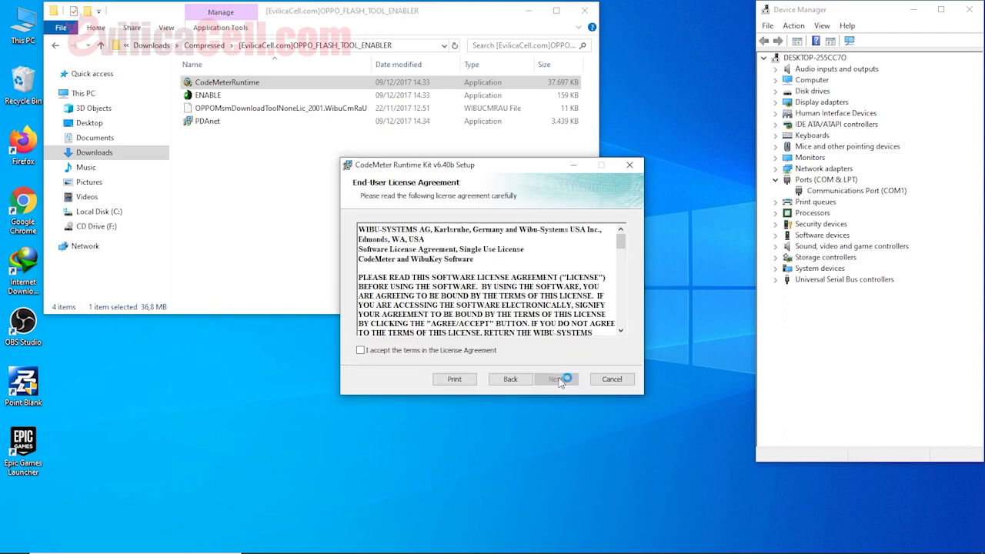
left_click(374, 353)
left_click(554, 378)
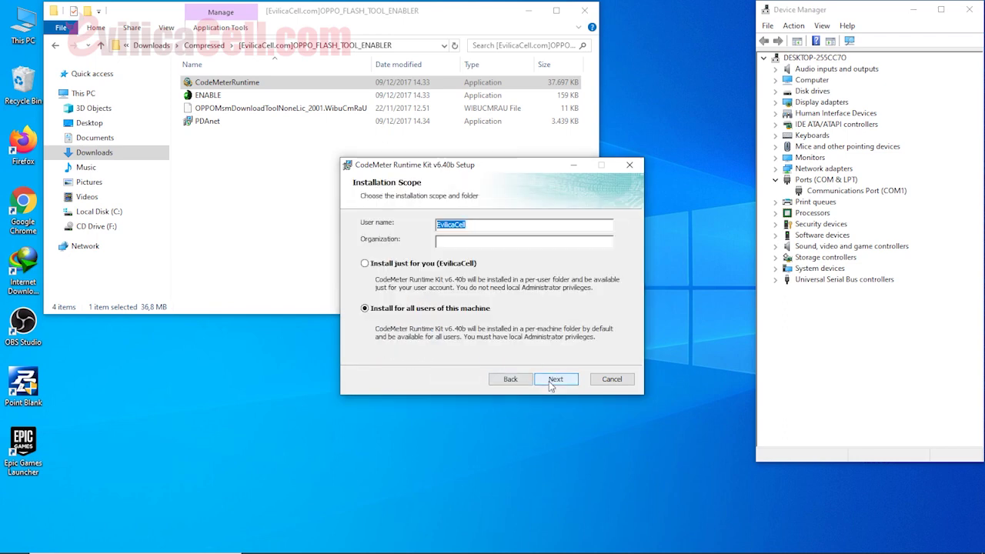
Install the CodeMeter Runtime Kit for all users of this machine with the default features and finish the setup
left_click(554, 378)
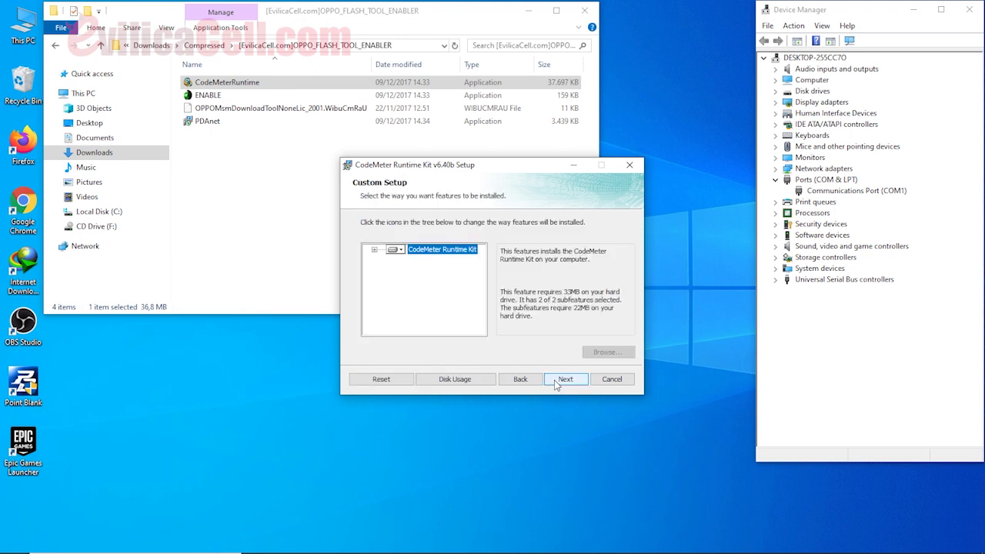
left_click(555, 380)
left_click(553, 379)
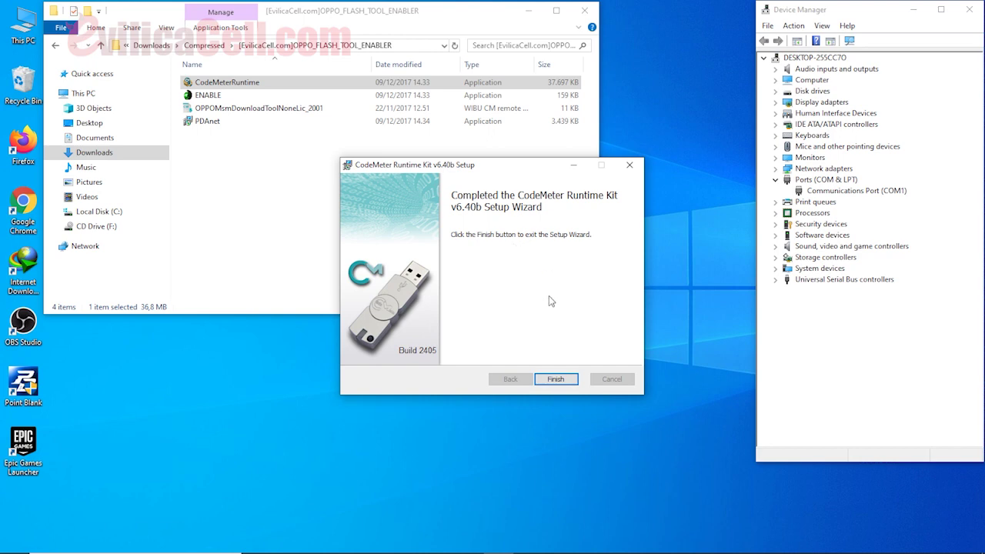
left_click(554, 379)
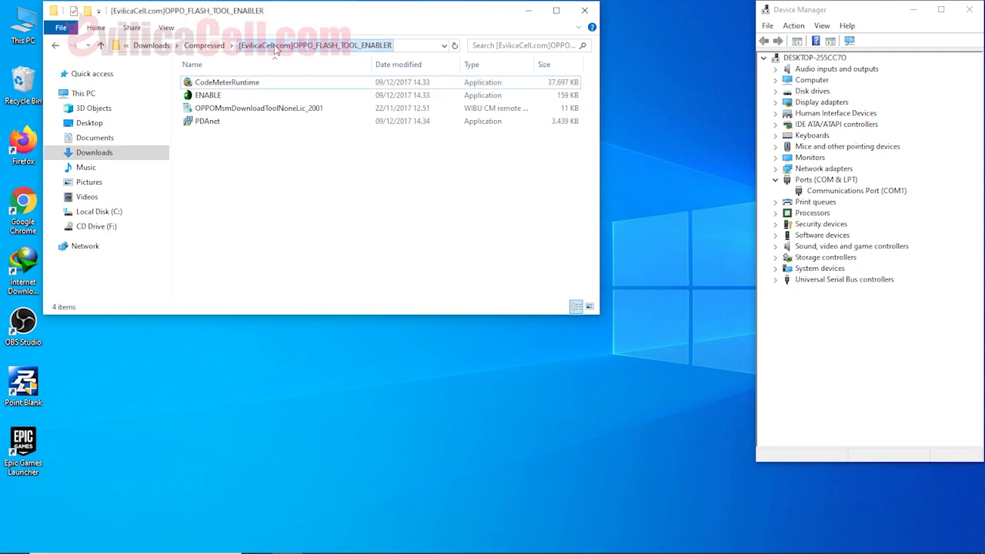
Return to the Compressed folder, run CodeMeter Control Center as administrator and arrange both windows side by side
left_click(210, 47)
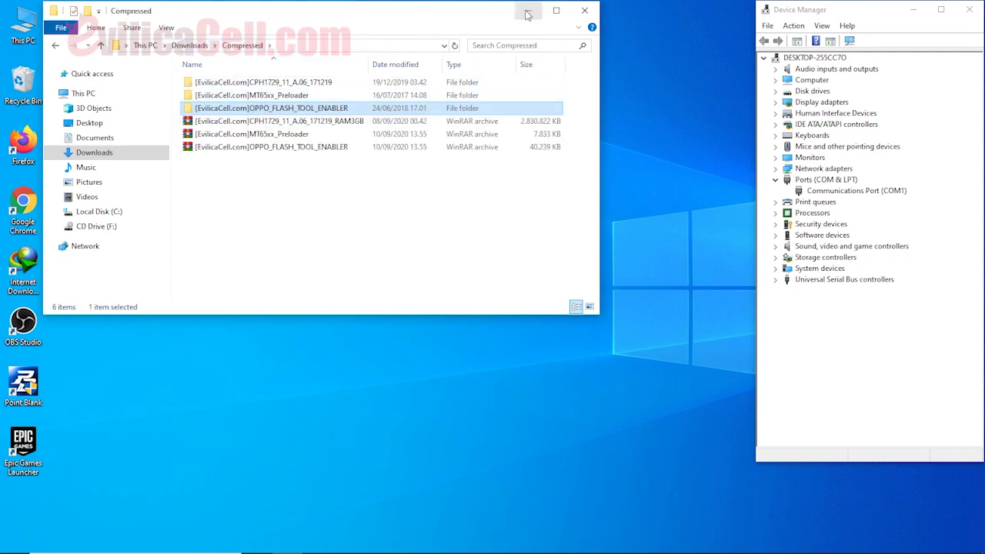
left_click_drag(527, 14, 588, 84)
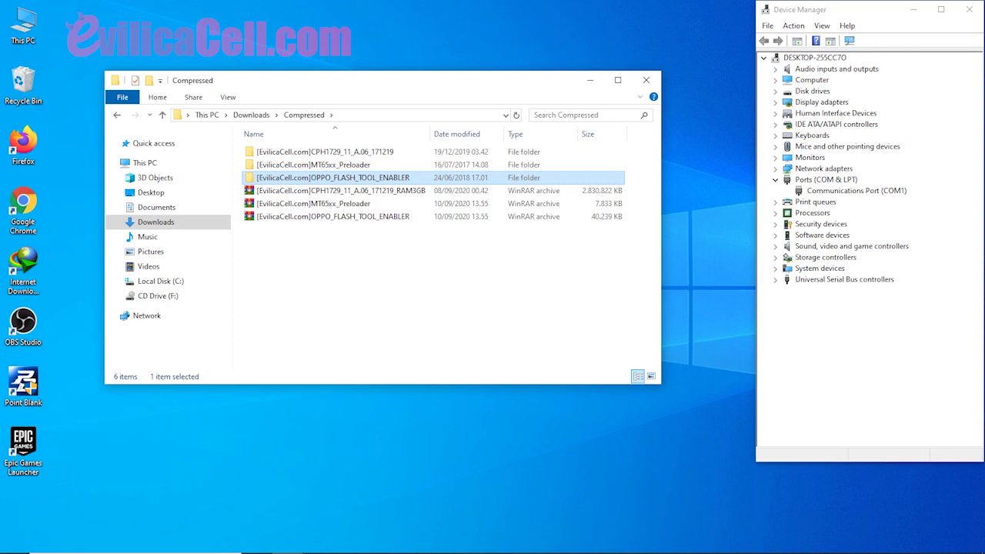
mouse_move(12, 550)
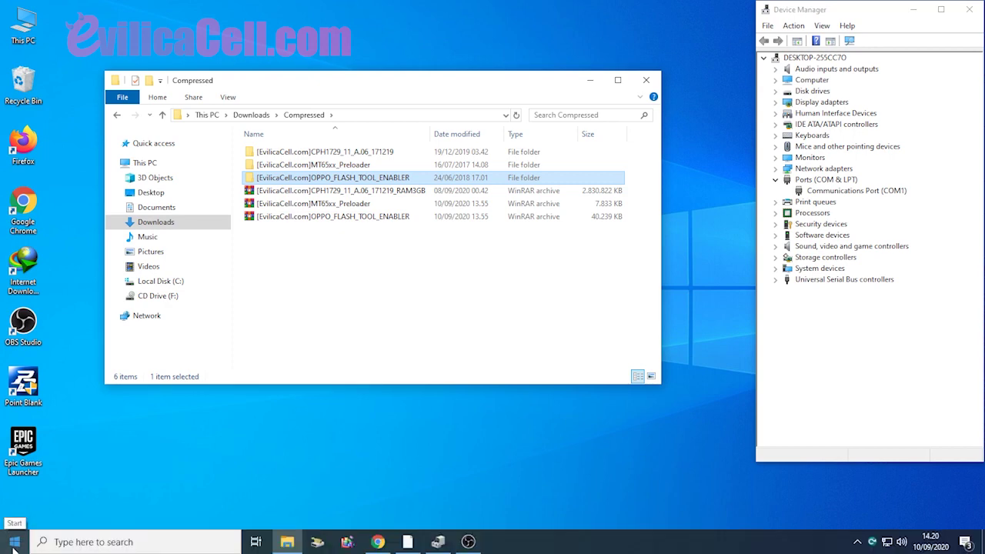
left_click(13, 548)
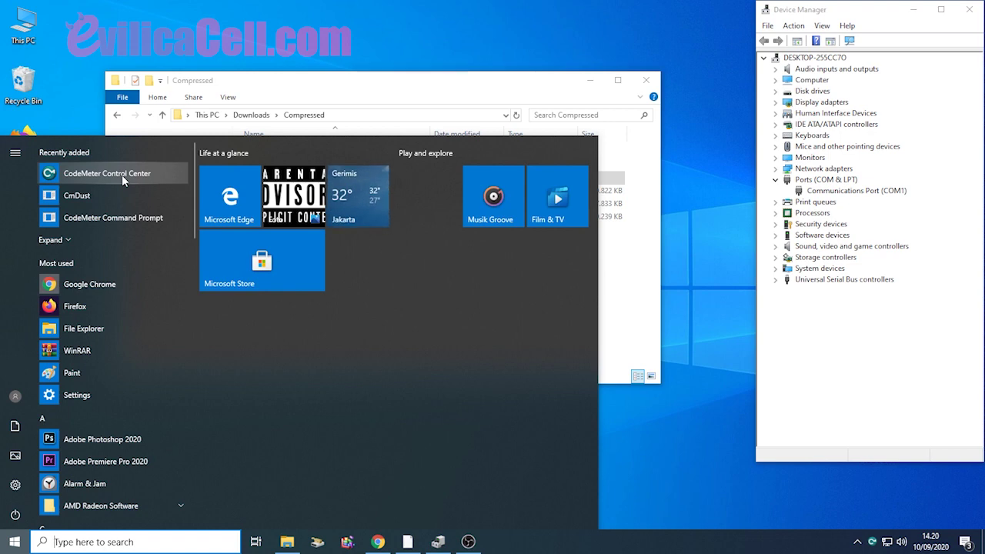
right_click(122, 174)
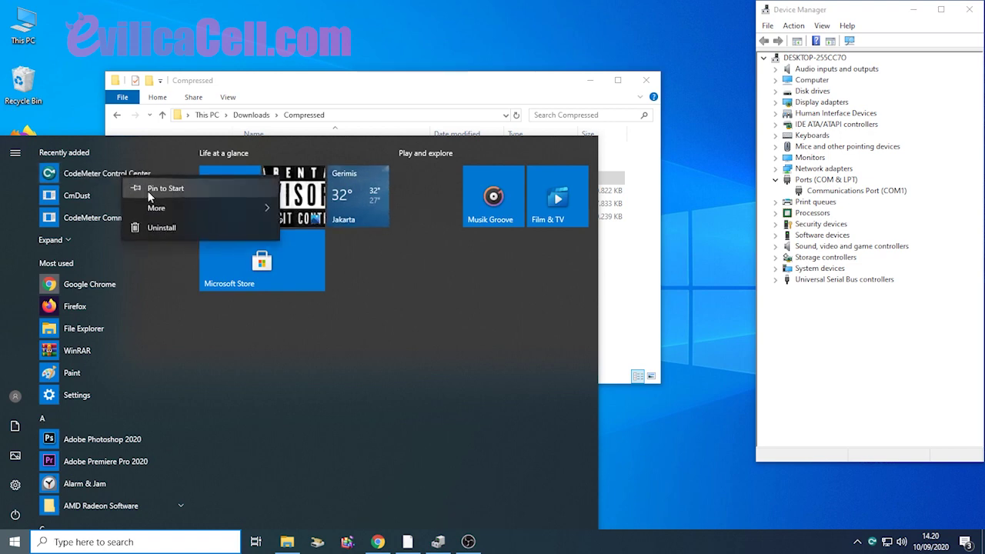
mouse_move(157, 210)
left_click(323, 229)
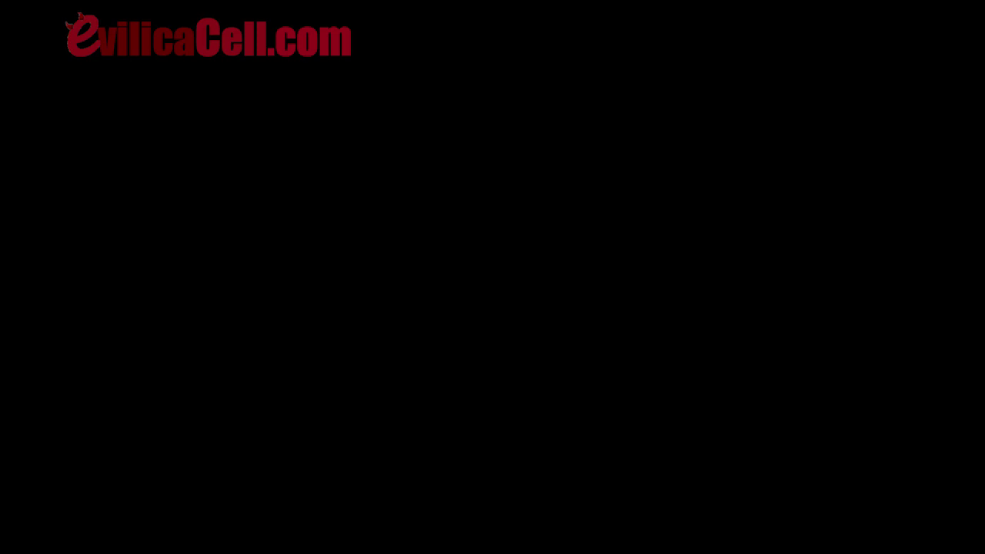
left_click_drag(421, 126, 125, 12)
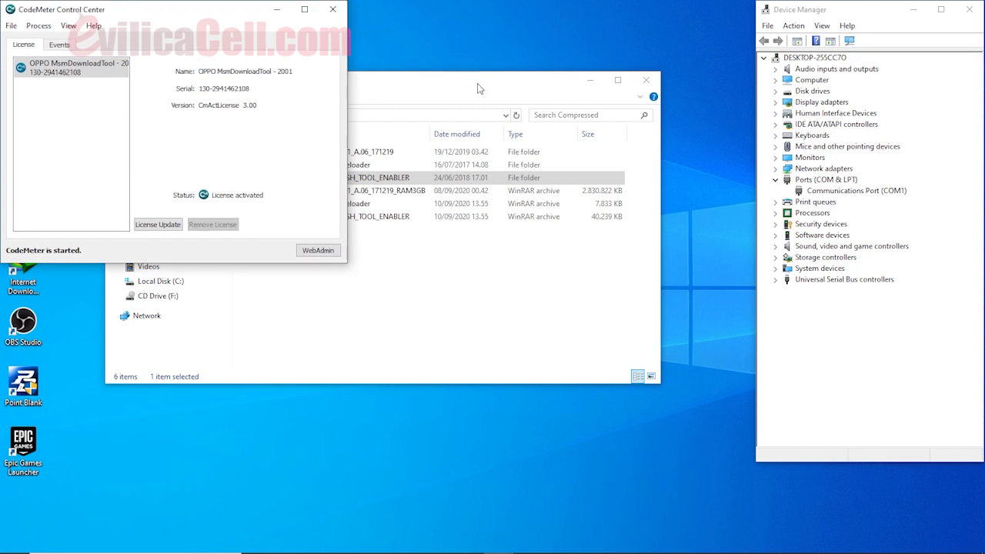
left_click_drag(469, 82, 723, 142)
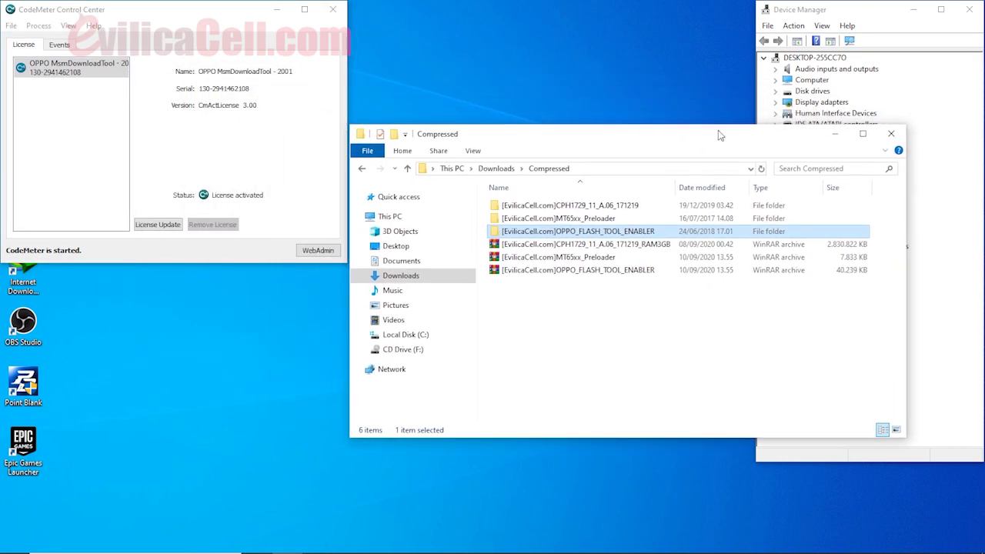
Import the OPPOMsmDownloadToolNoneLic_2001 license file from the OPPO_FLASH_TOOL_ENABLER folder into CodeMeter Control Center
left_click(60, 10)
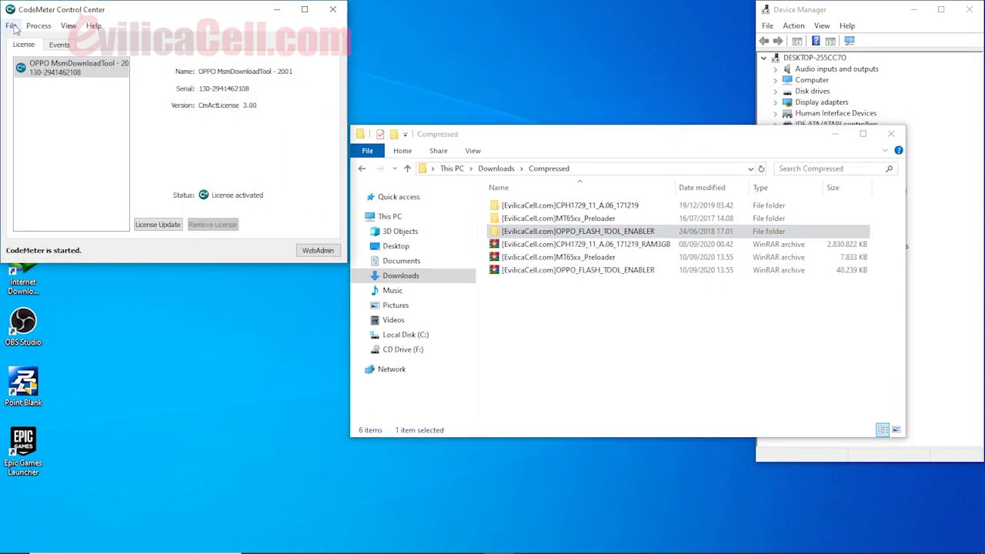
left_click(11, 26)
key("Right")
key("Escape")
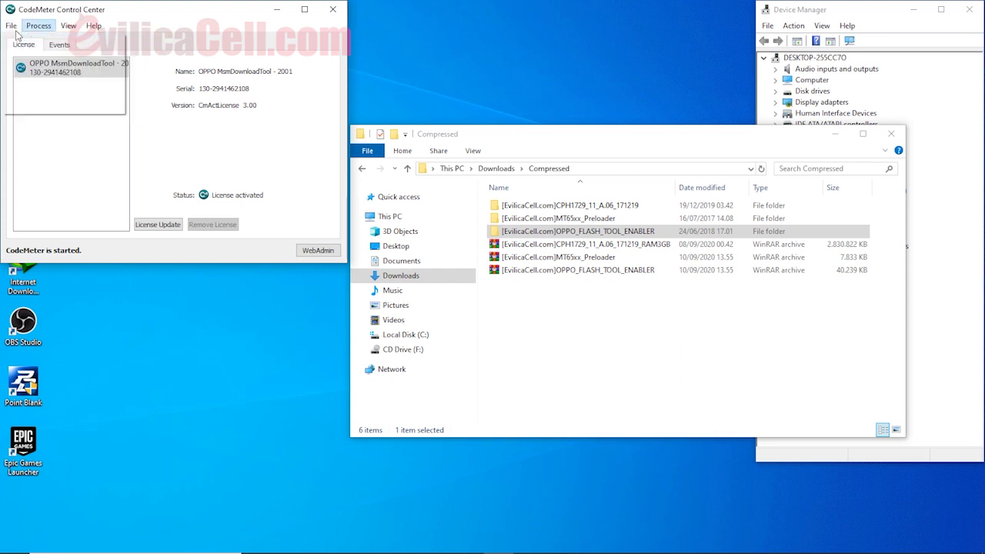
left_click(14, 29)
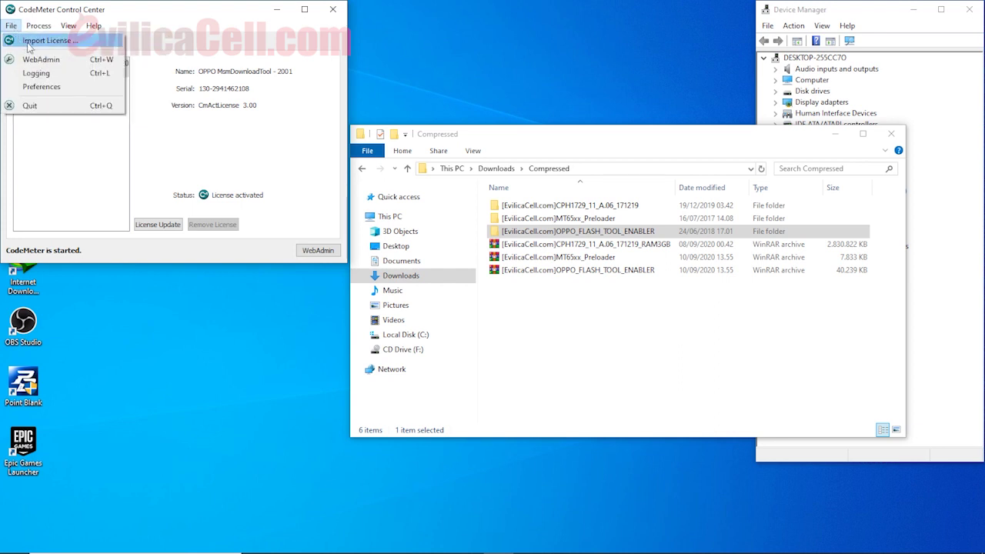
left_click(28, 45)
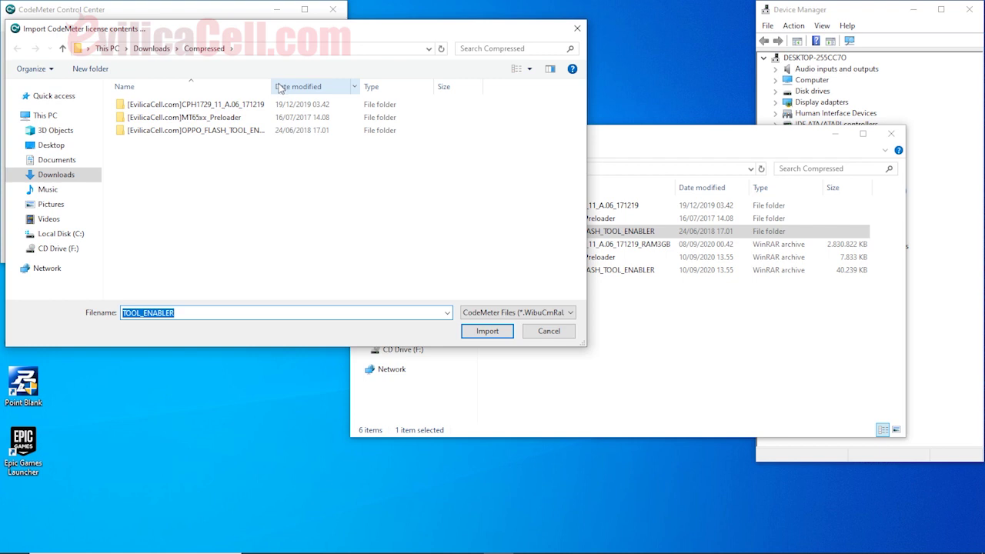
double_click(231, 130)
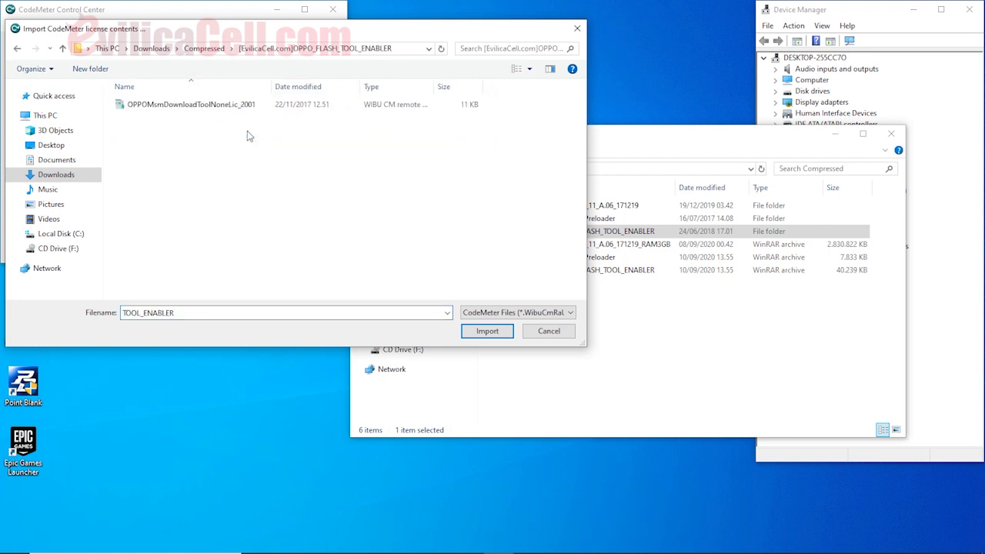
left_click(204, 111)
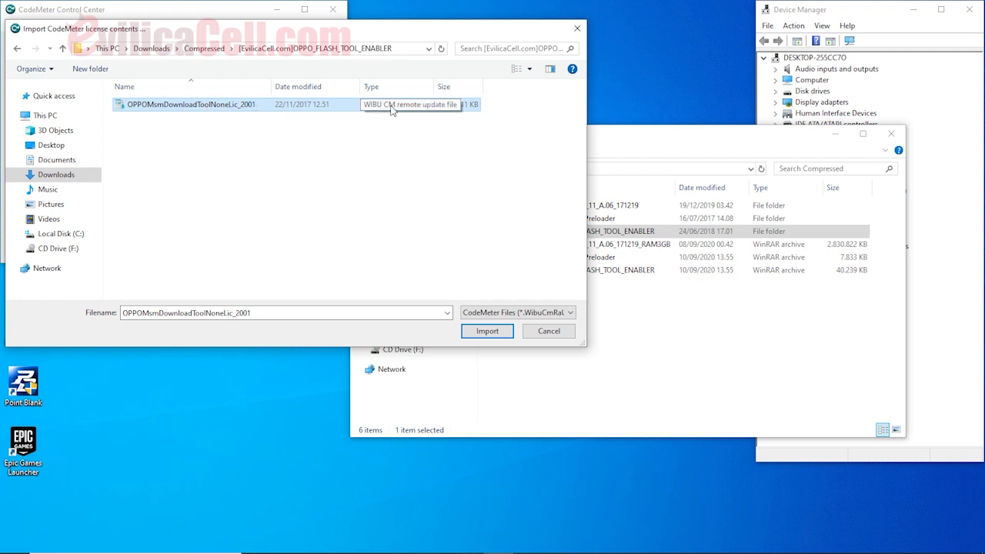
left_click(486, 330)
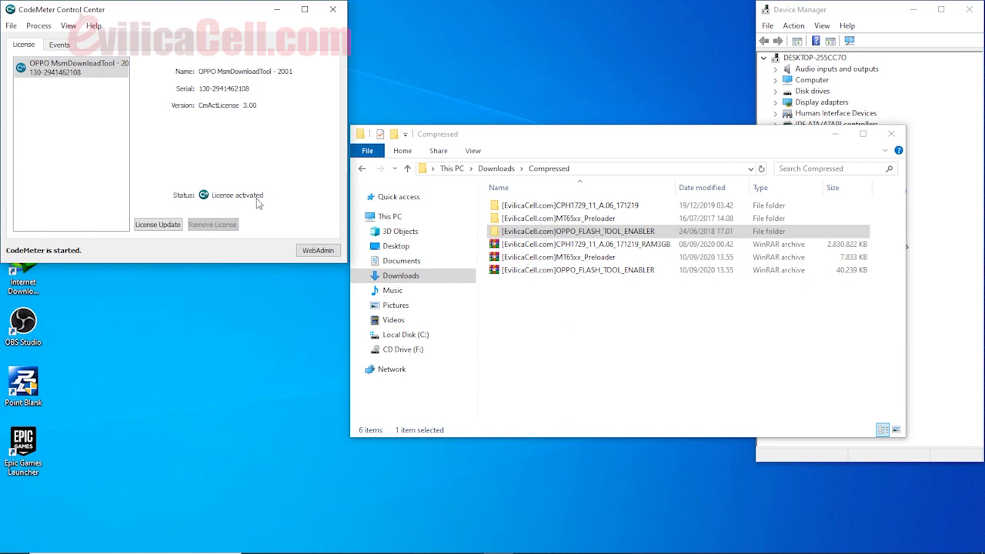
Minimize CodeMeter Control Center and open the extracted CPH1729_11_A.06_171219 firmware folder
left_click(276, 14)
left_click_drag(487, 134, 223, 29)
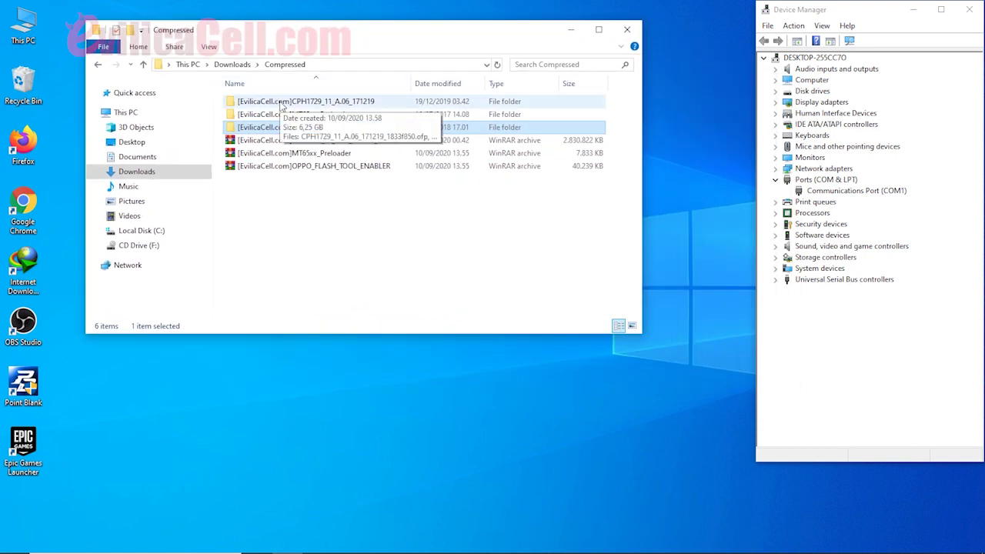
left_click(282, 105)
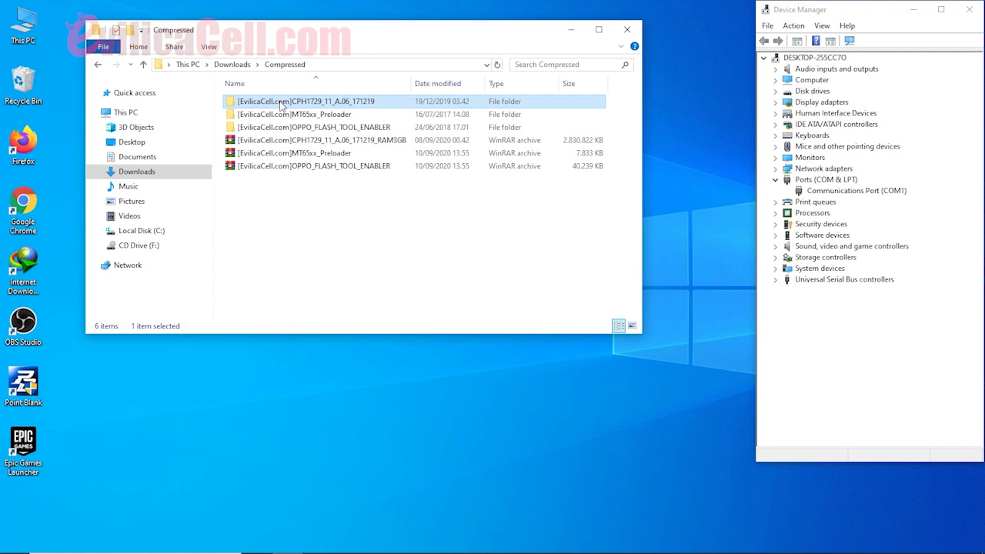
double_click(281, 105)
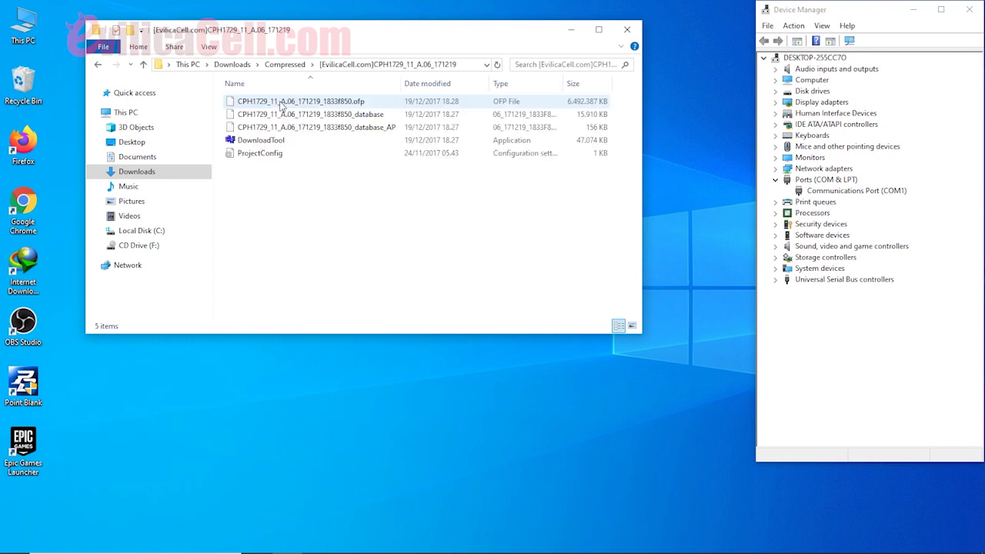
Test-launch DownloadTool as administrator and exit it
left_click(286, 148)
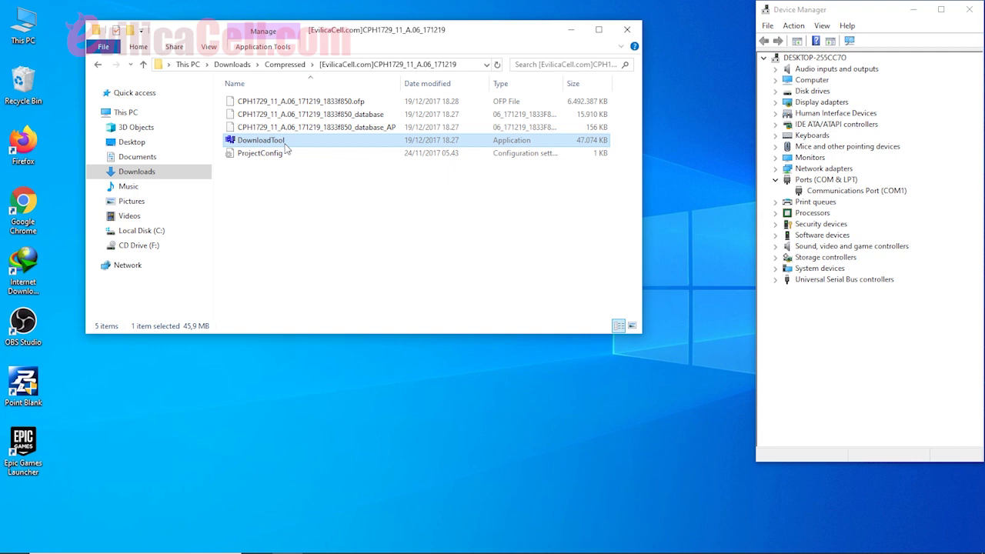
right_click(286, 148)
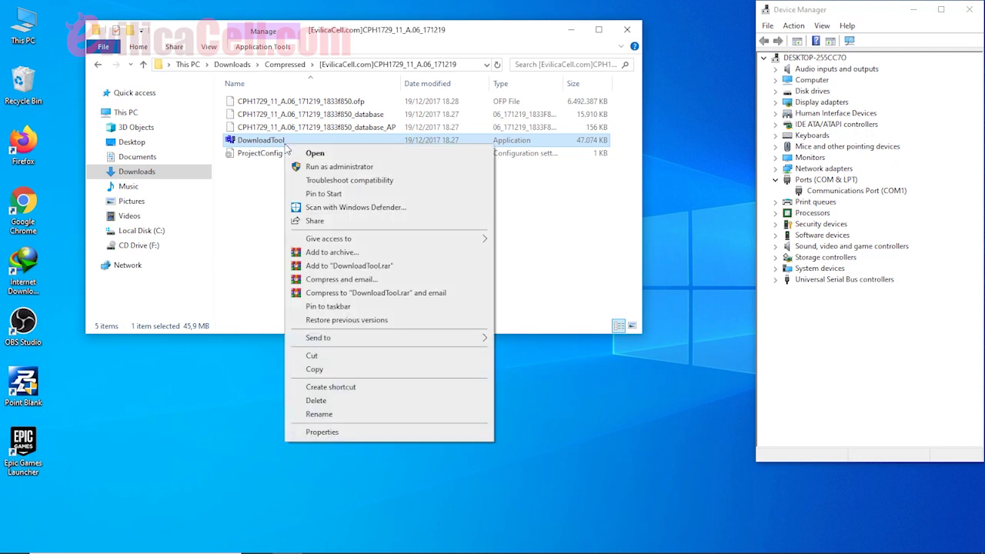
left_click(331, 166)
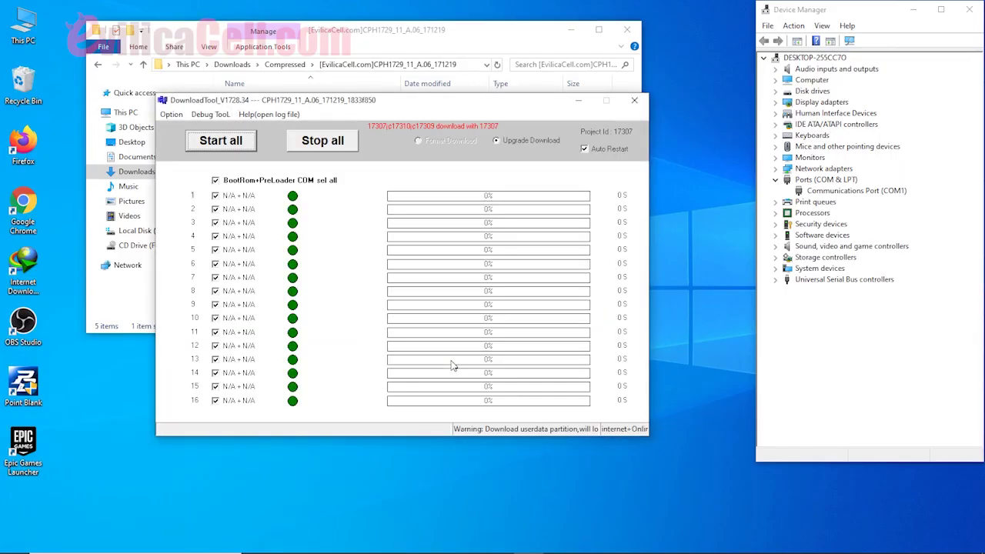
left_click_drag(432, 106, 446, 178)
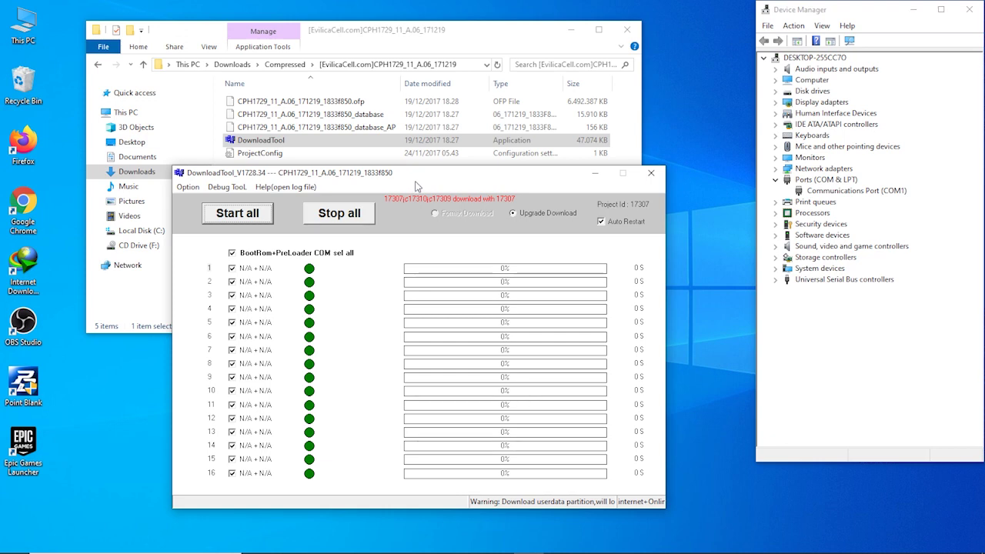
left_click(650, 172)
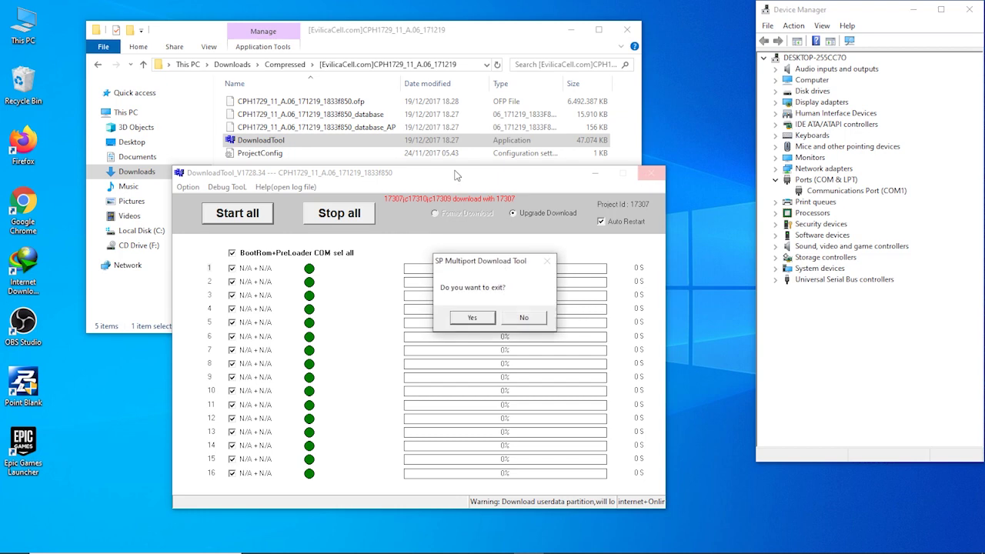
left_click(470, 318)
Run DownloadTool as administrator again and move its window below the file list of the firmware folder
right_click(274, 144)
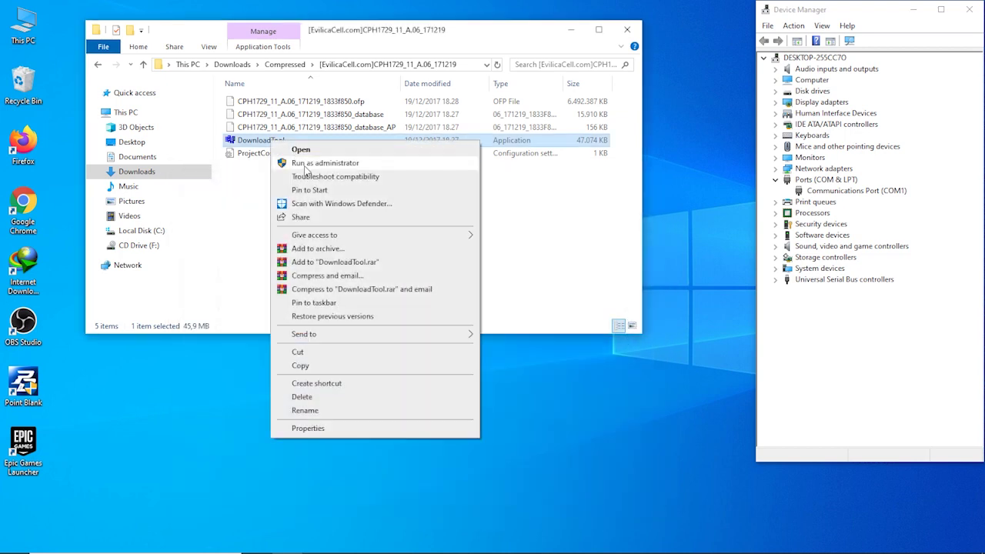
left_click(306, 168)
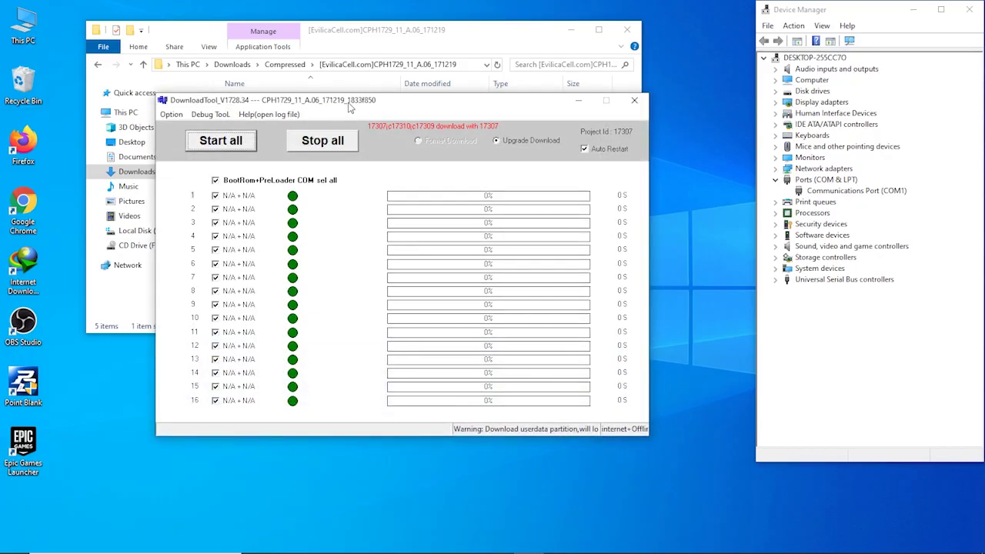
left_click_drag(328, 105, 361, 194)
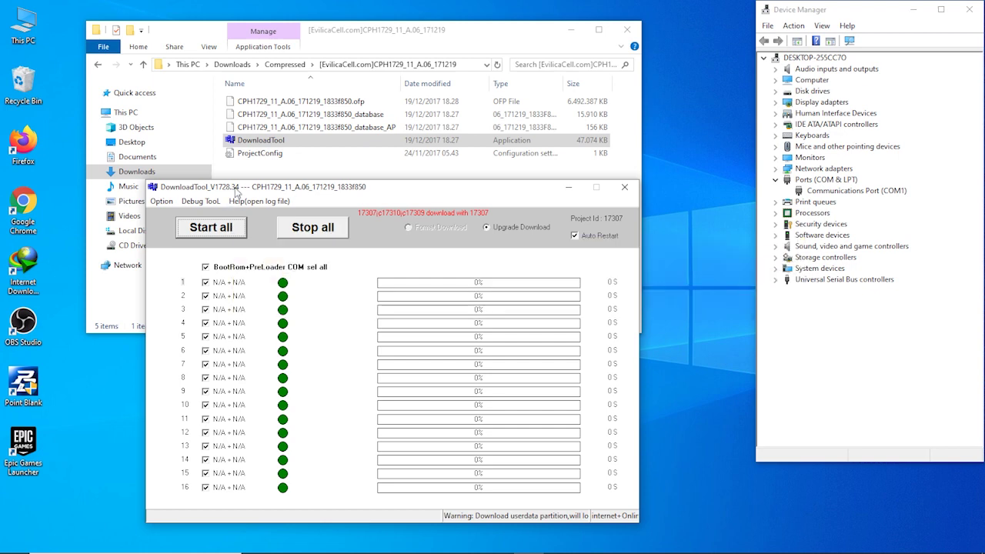
Move the DownloadTool window slightly up and start the upgrade download on all 16 channels
left_click_drag(237, 188, 264, 177)
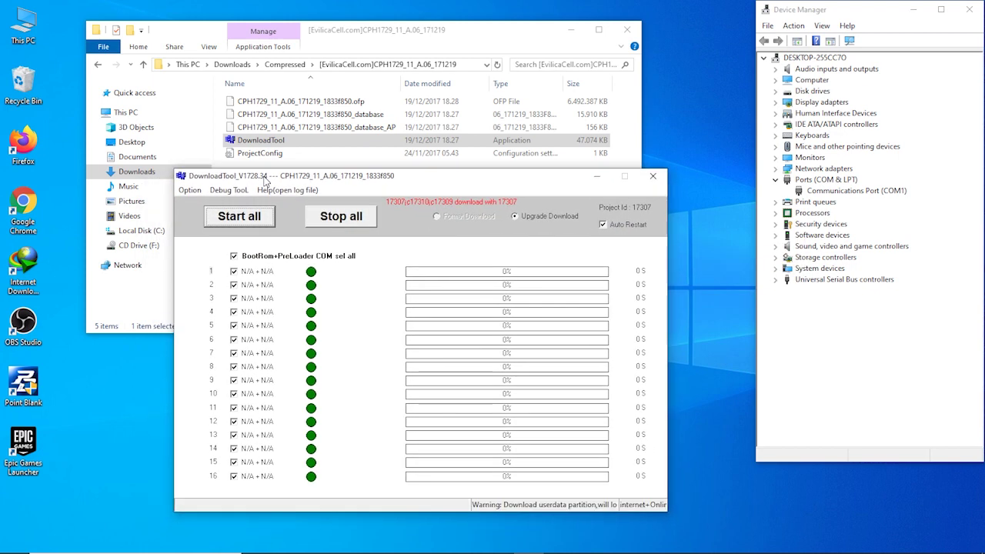
left_click(265, 220)
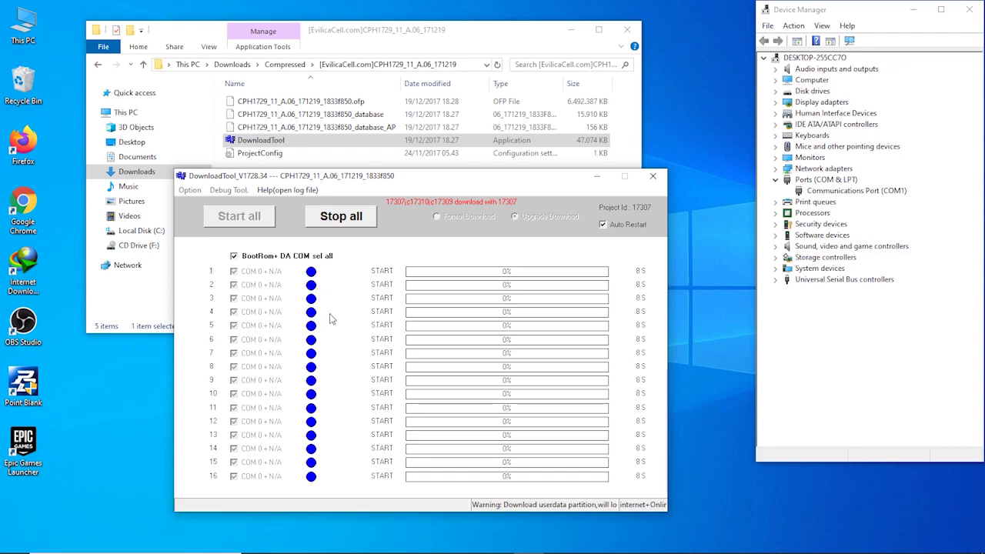
Switch to the browser, review the Oppo A83 flashing guide's instructions for starting DownloadTool and connecting the phone, and minimize the browser
left_click(379, 542)
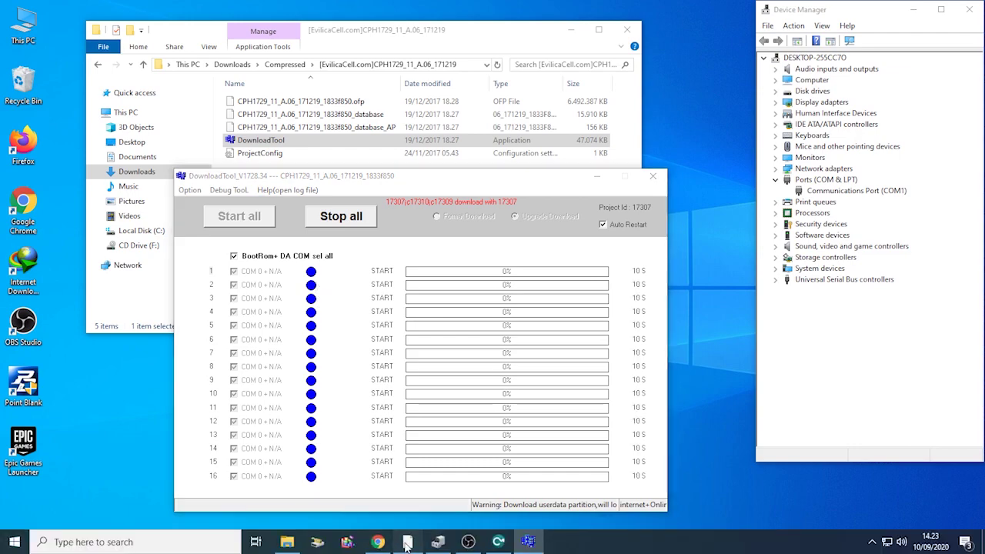
scroll(379, 207, "down", 5)
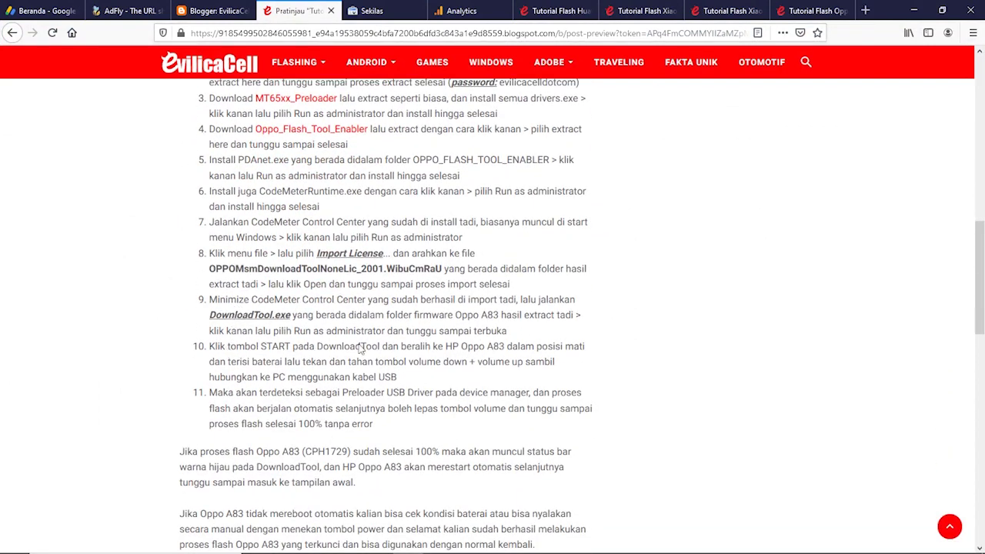
left_click(913, 10)
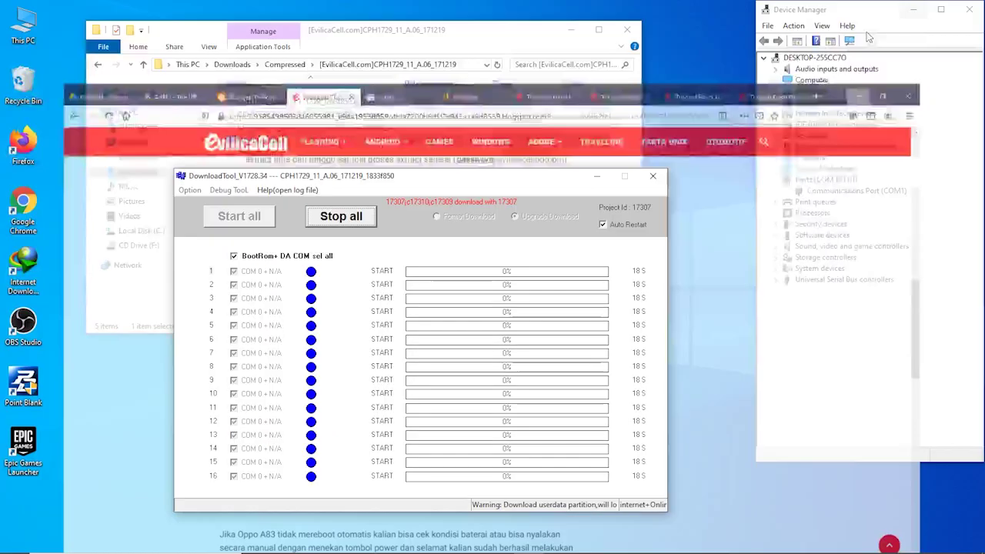
Shift the DownloadTool window aside and check the Ports (COM & LPT) group in Device Manager for the connected phone, returning to DownloadTool
left_click_drag(388, 181, 430, 182)
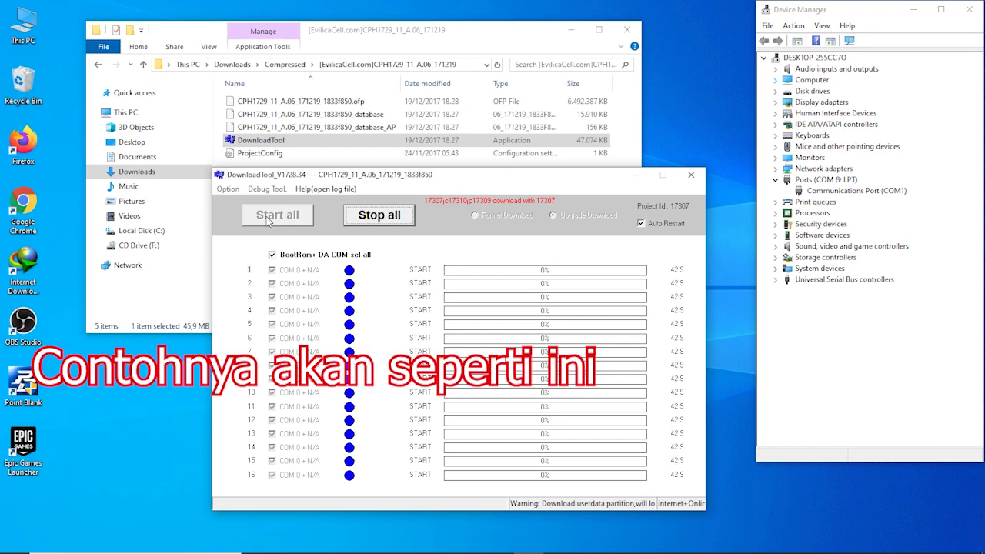
left_click(813, 11)
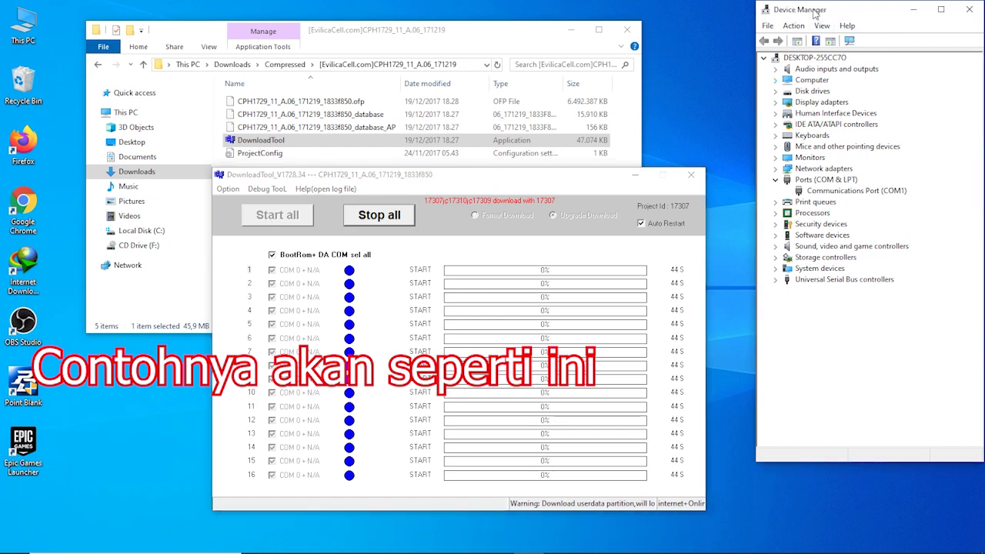
left_click(814, 194)
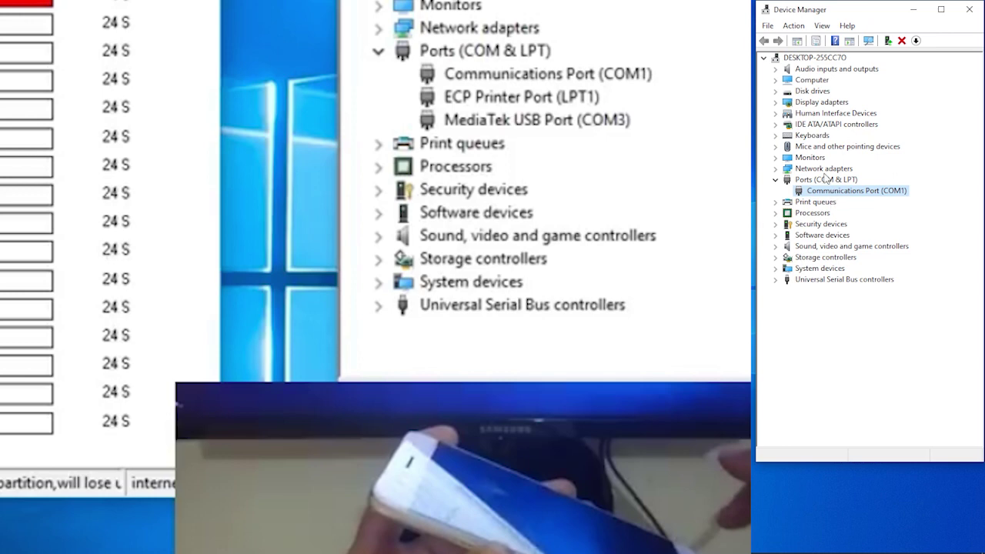
left_click(825, 181)
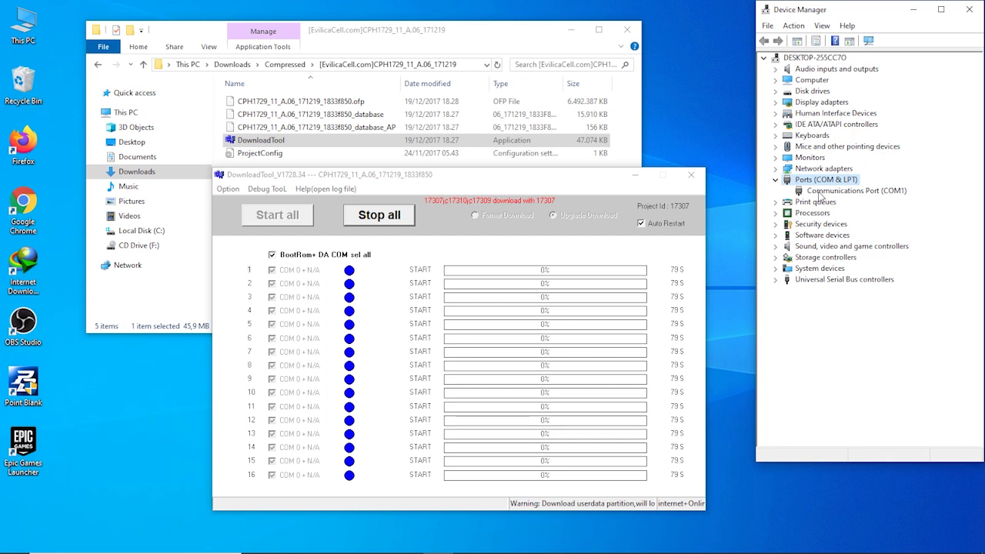
left_click(517, 181)
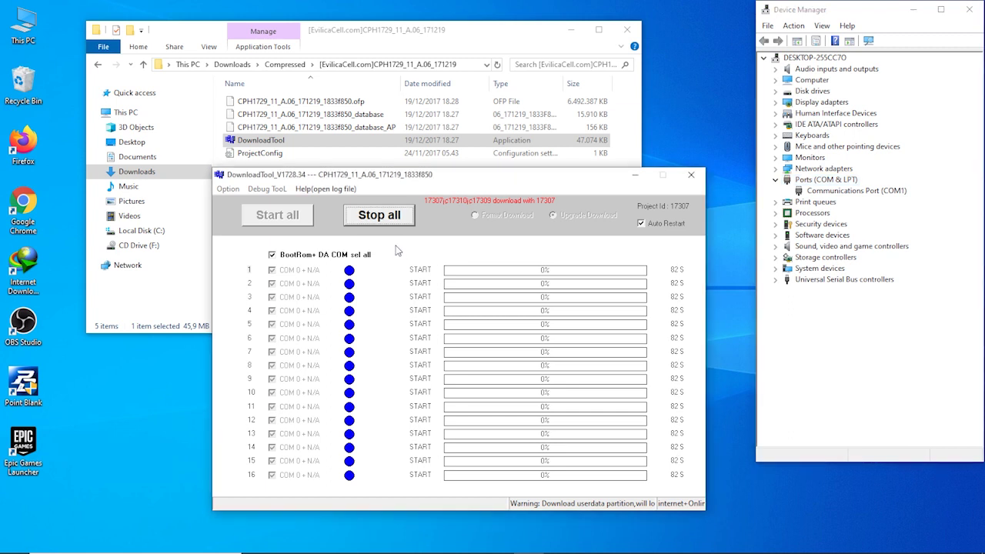